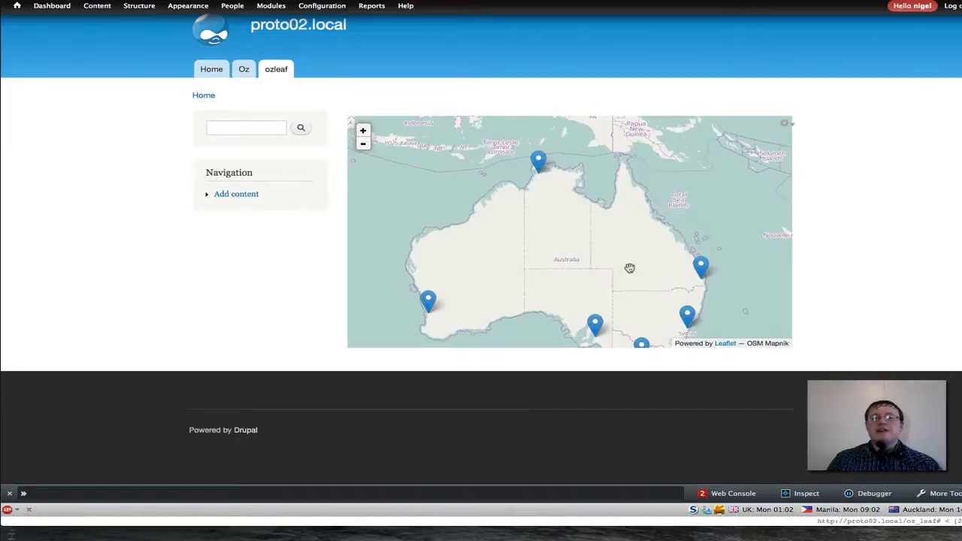
Check the popups of the Brisbane, Sydney and Adelaide markers on the Leaflet map, closing each one
left_click(699, 268)
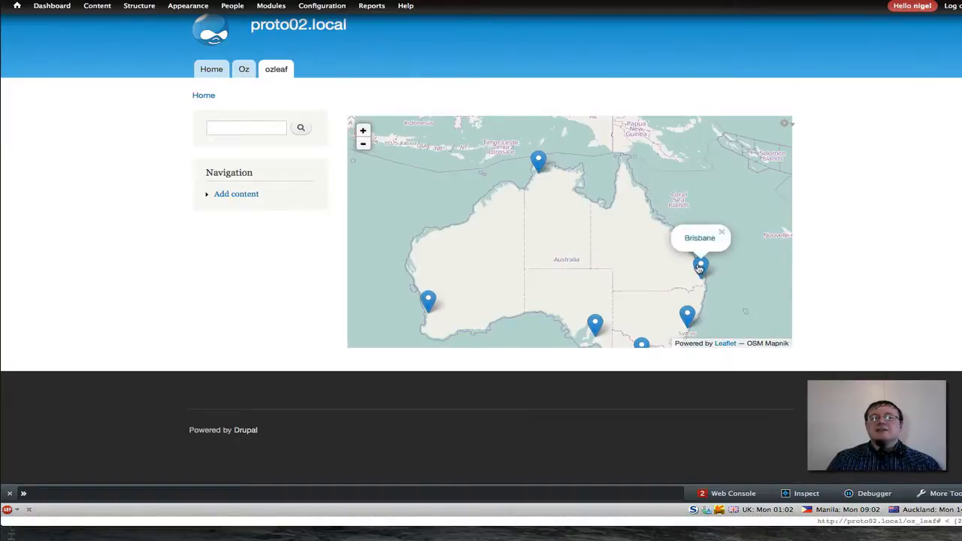
left_click(720, 233)
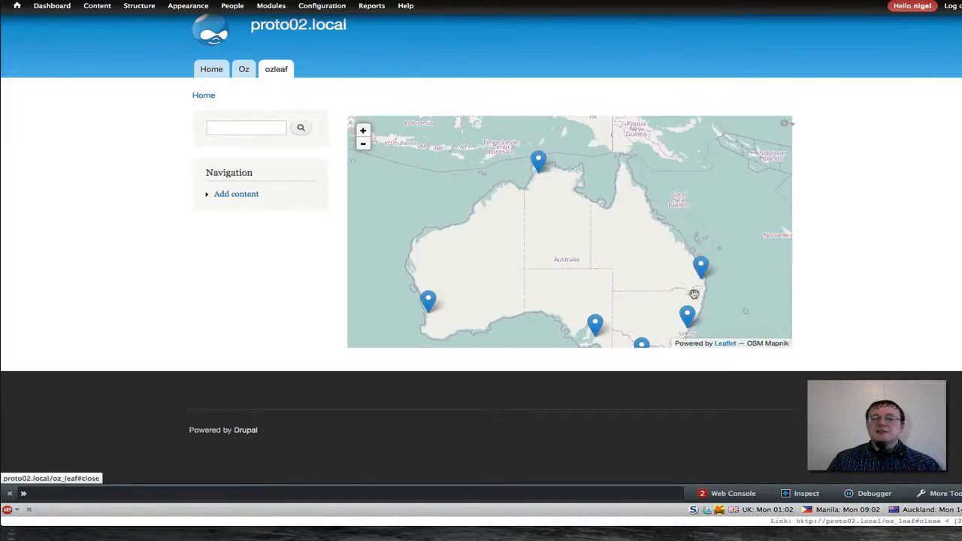
left_click(687, 316)
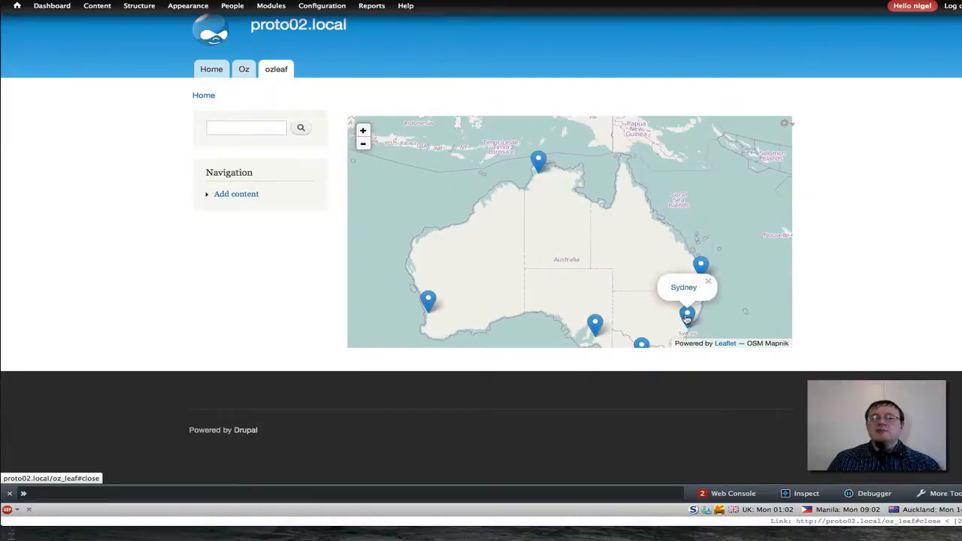
left_click(708, 281)
left_click(596, 333)
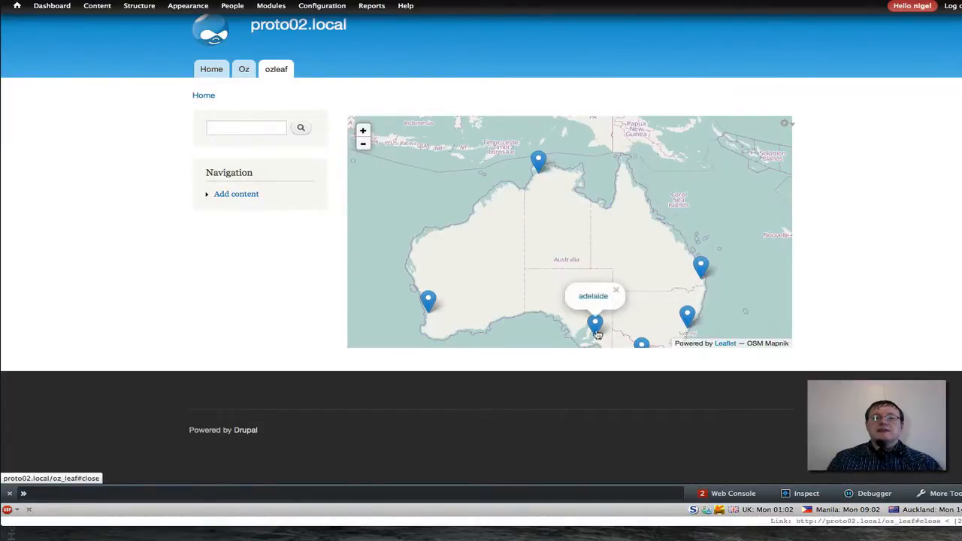
left_click(615, 292)
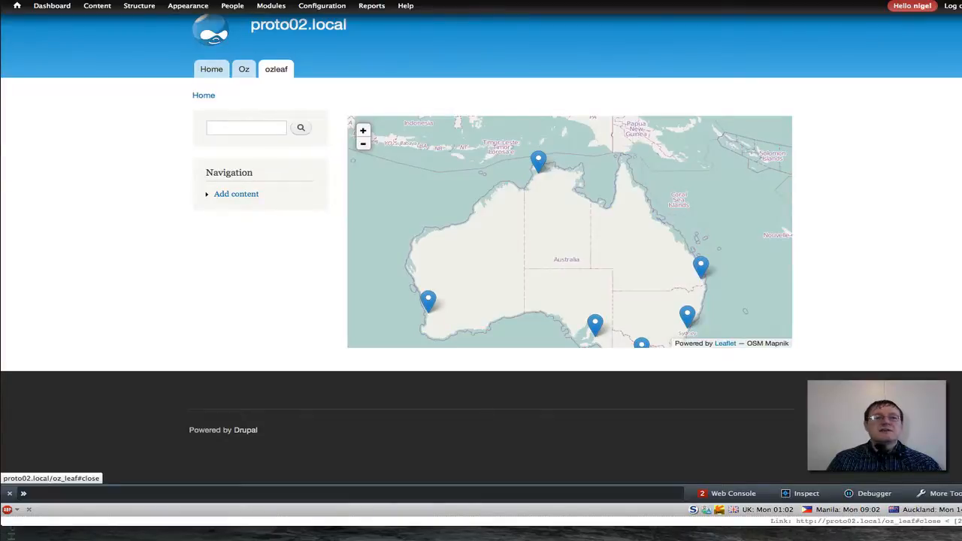
Review the Leaflet tutorial's prerequisites, required modules and implementation notes, along with the Leaflet library download page
left_click(649, 2)
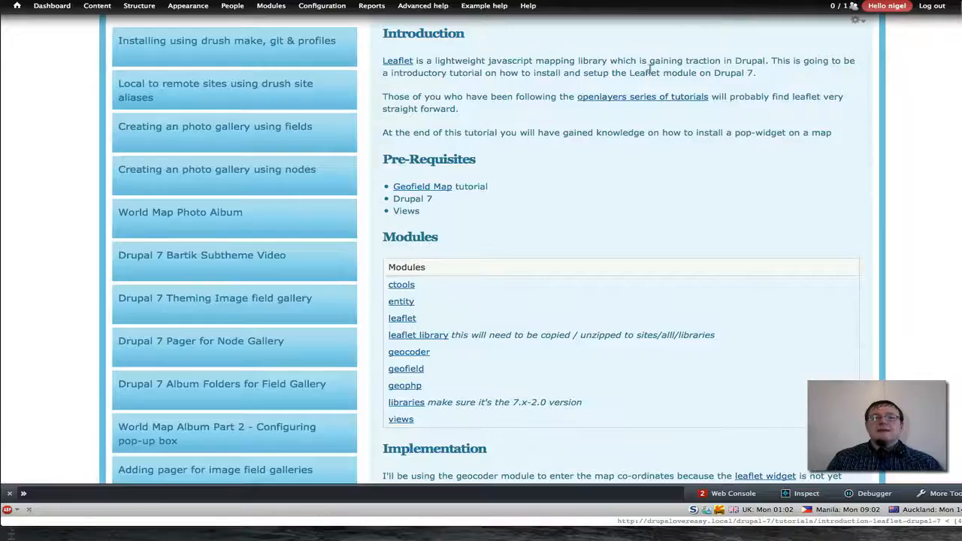
scroll(768, 151, "down", 3)
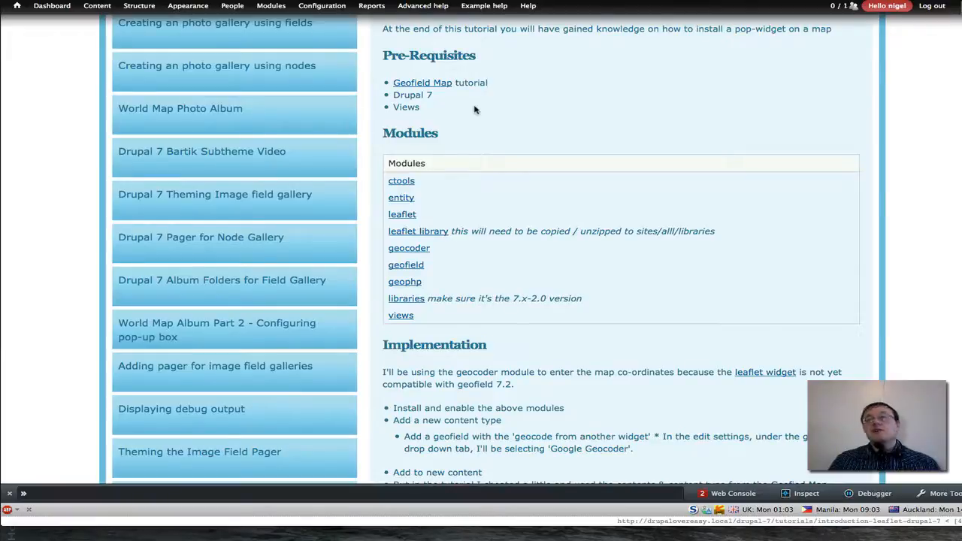
scroll(630, 166, "down", 3)
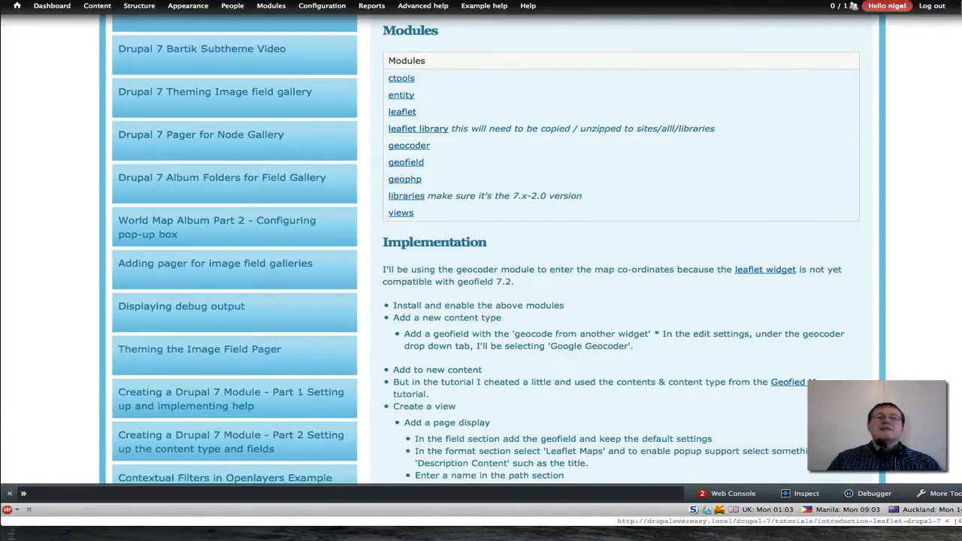
left_click(601, 1)
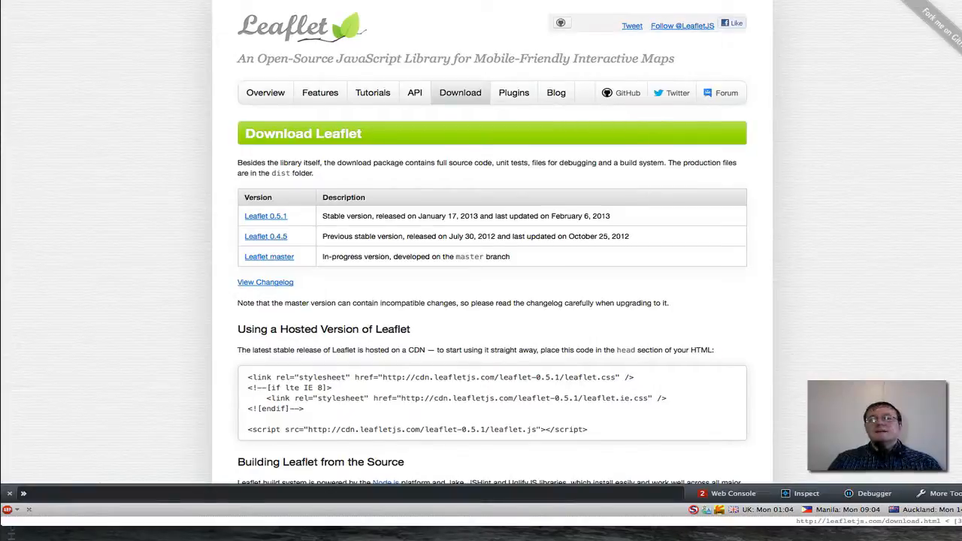
key("ctrl+Tab")
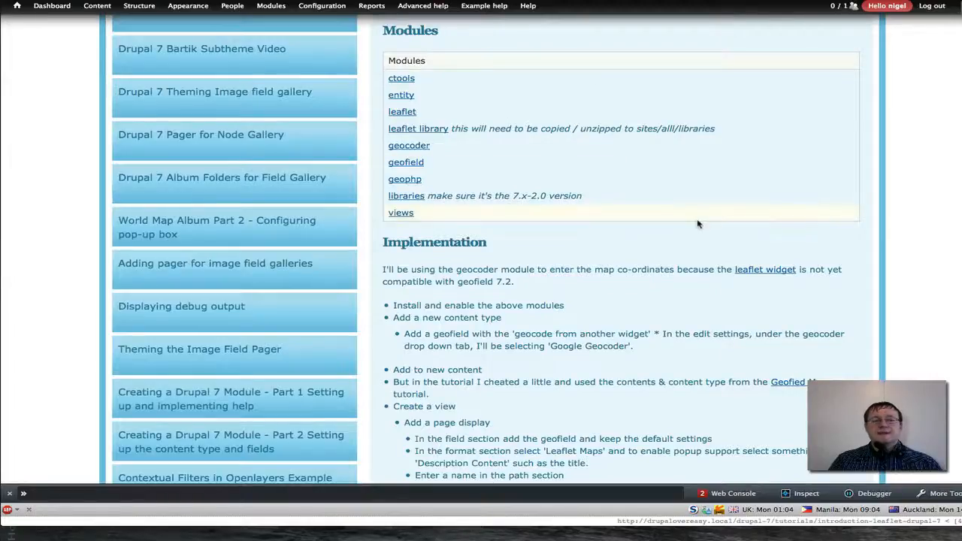
scroll(681, 243, "down", 5)
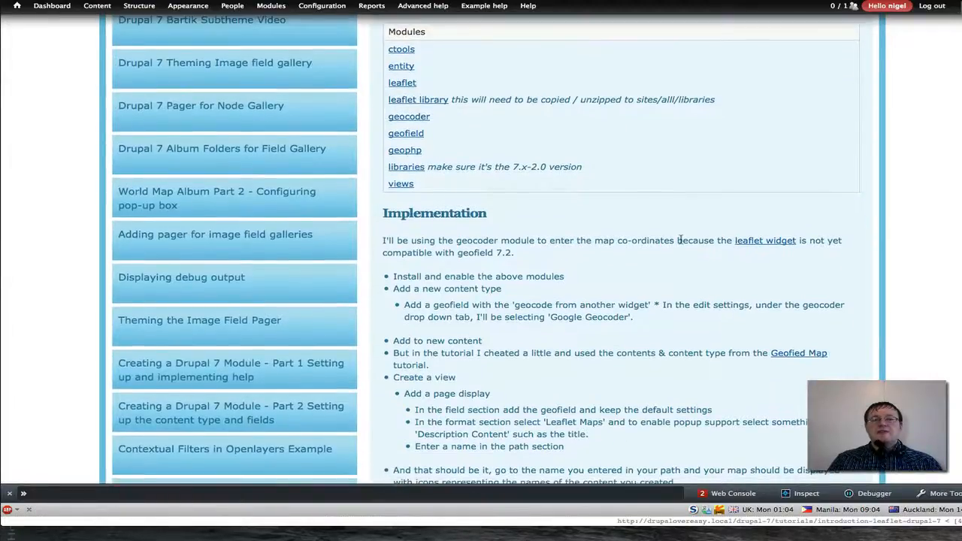
scroll(680, 239, "down", 1)
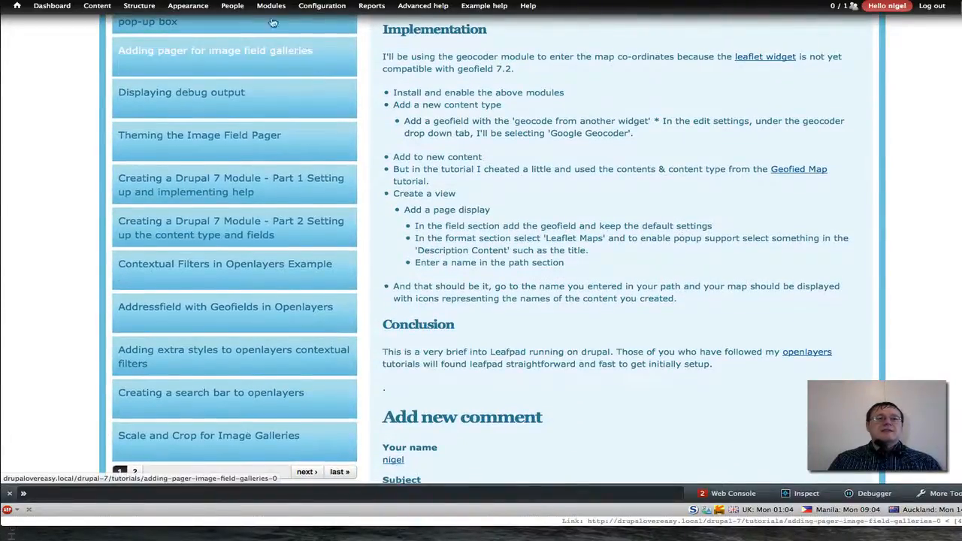
On the proto03.local site, view the Oz map page and examine the fields of the Ozzie Citise content type
left_click(275, 1)
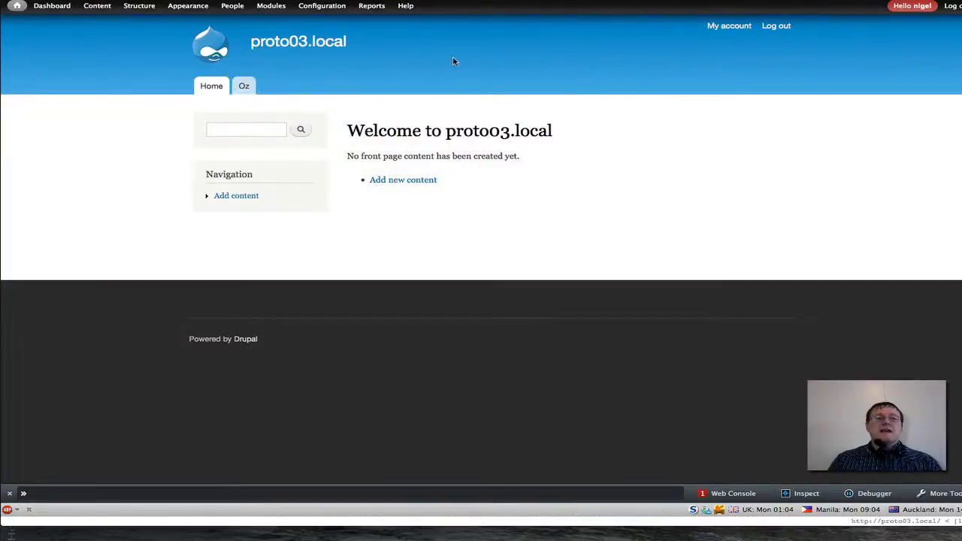
left_click(244, 88)
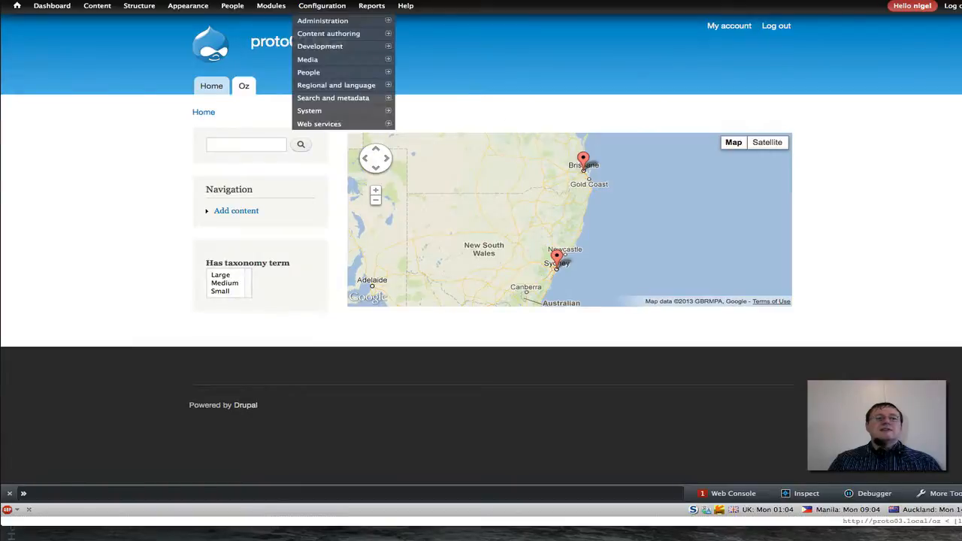
mouse_move(139, 9)
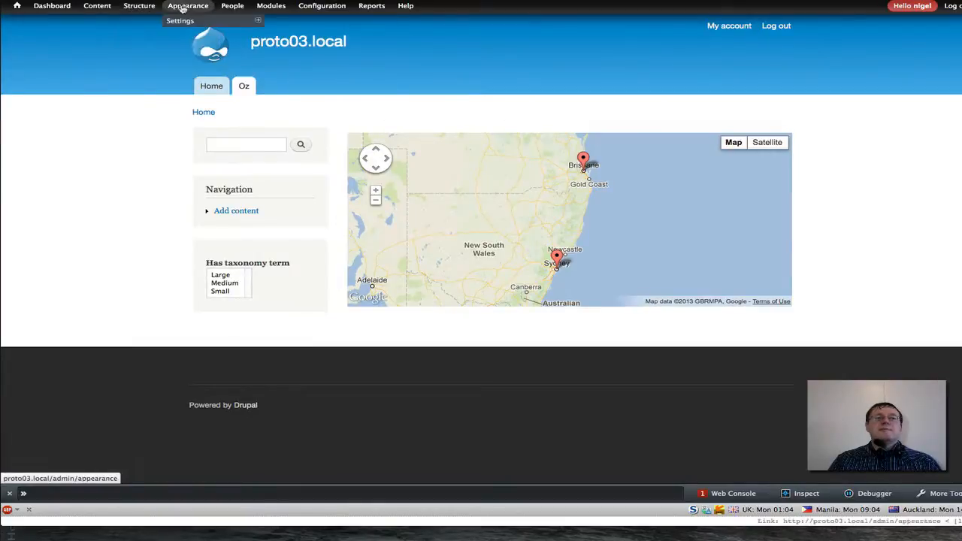
mouse_move(149, 36)
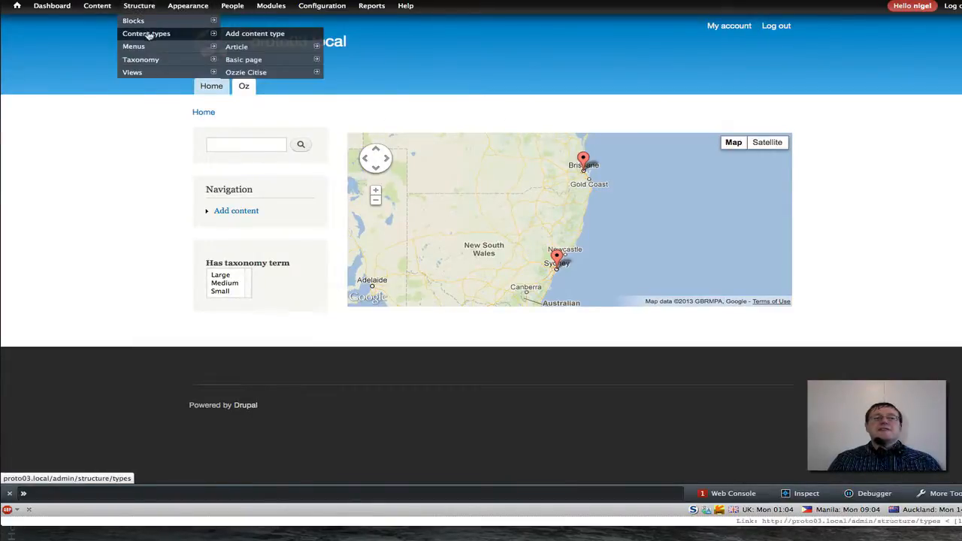
mouse_move(256, 74)
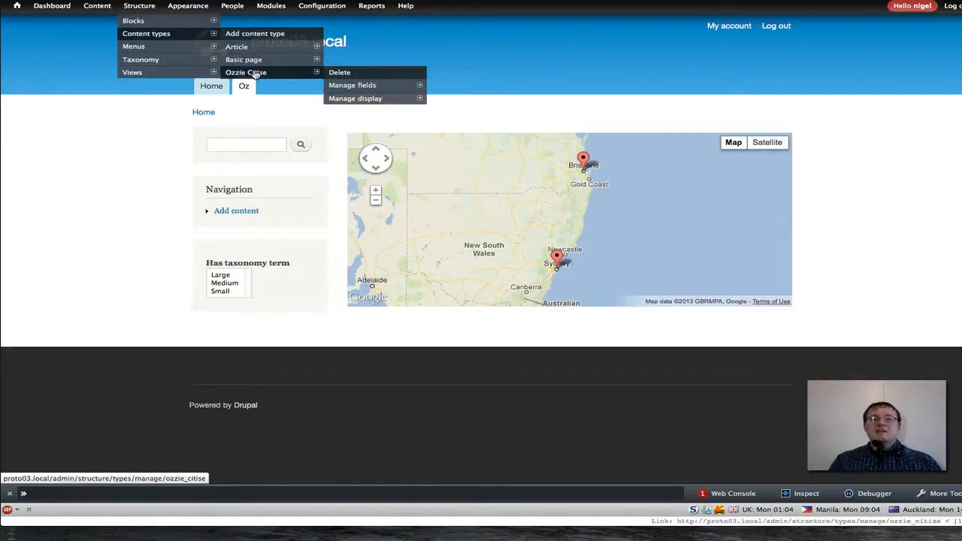
left_click(256, 73)
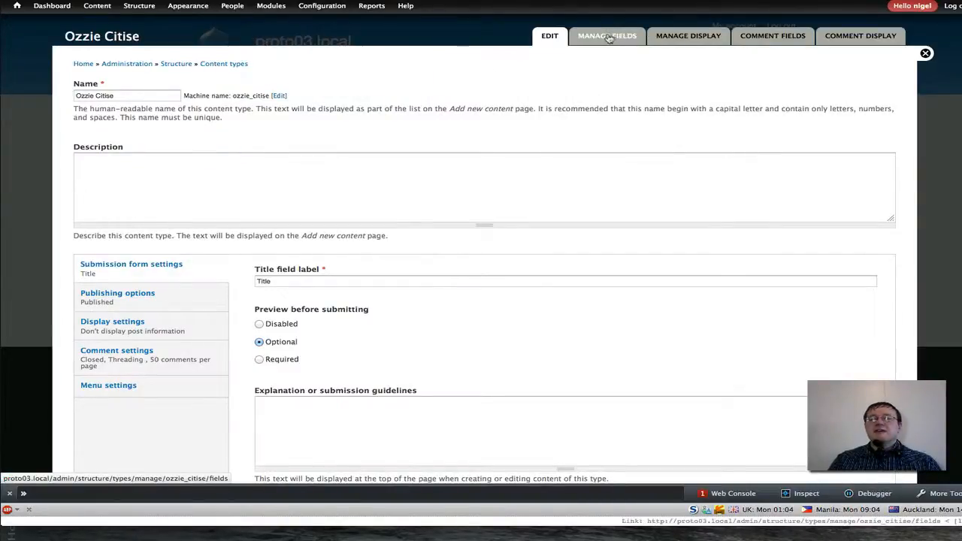
left_click(608, 37)
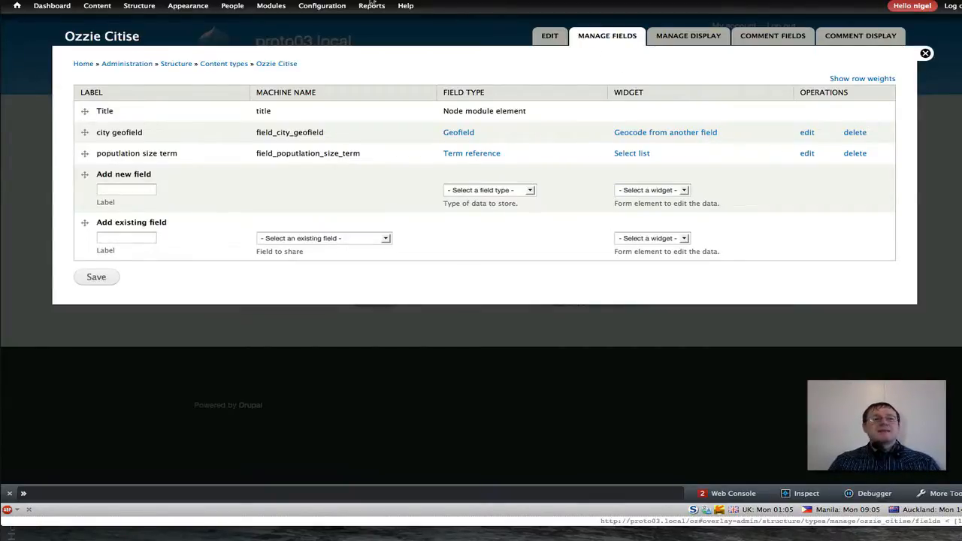
left_click(924, 53)
List the site's content and view the Darwin item to check its geofield data
mouse_move(92, 8)
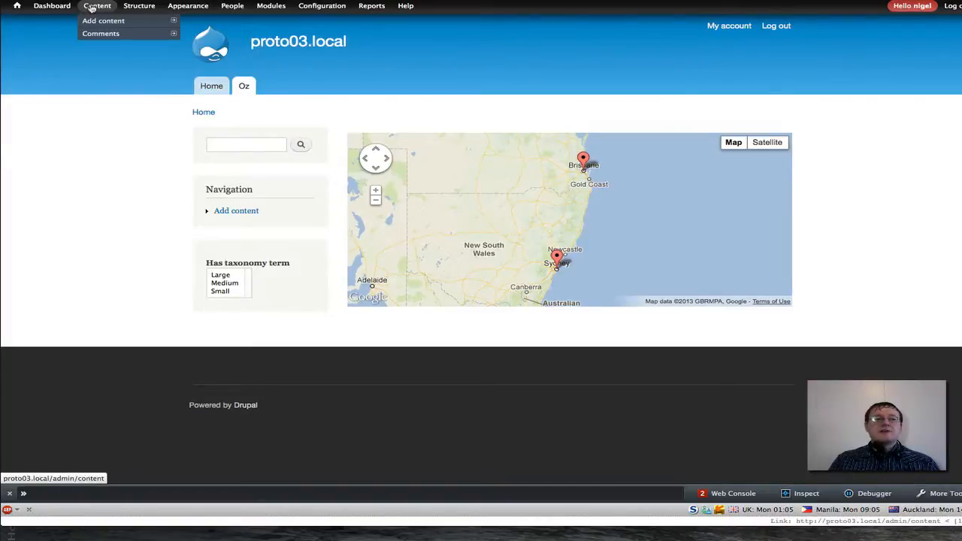
left_click(92, 8)
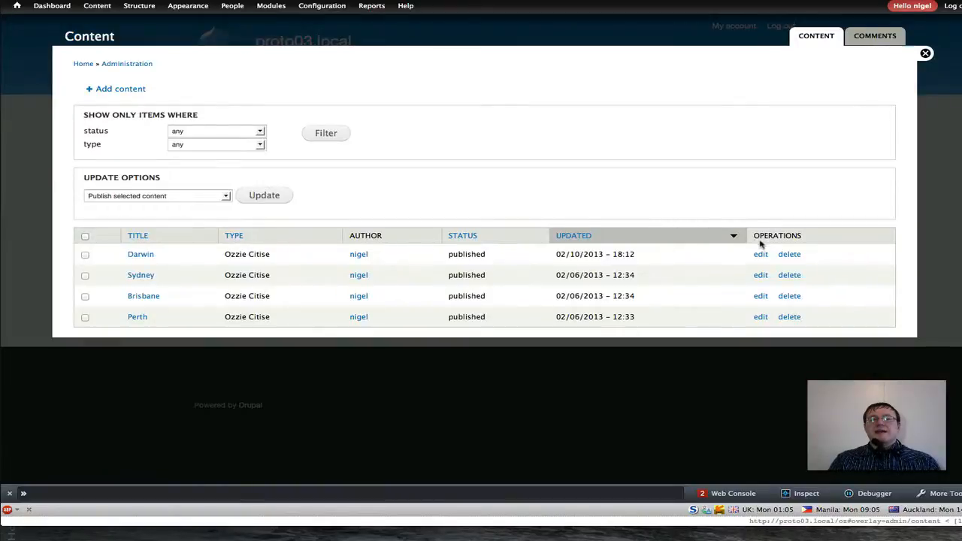
left_click(140, 254)
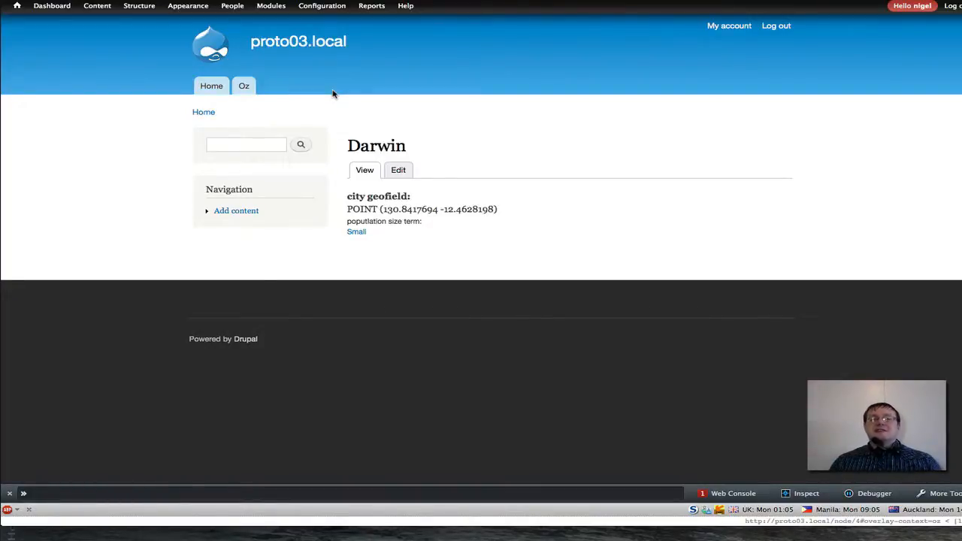
Open the form for adding a new view
mouse_move(136, 7)
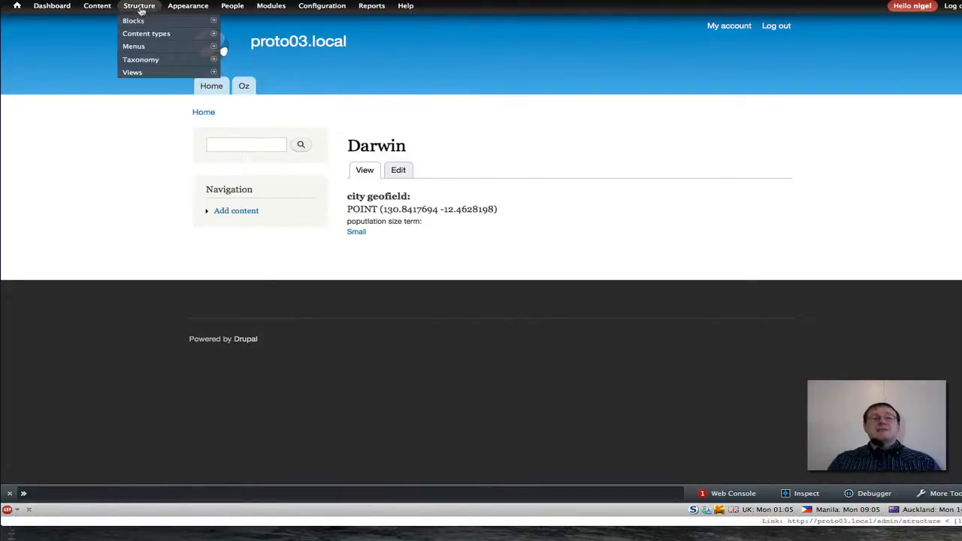
mouse_move(142, 73)
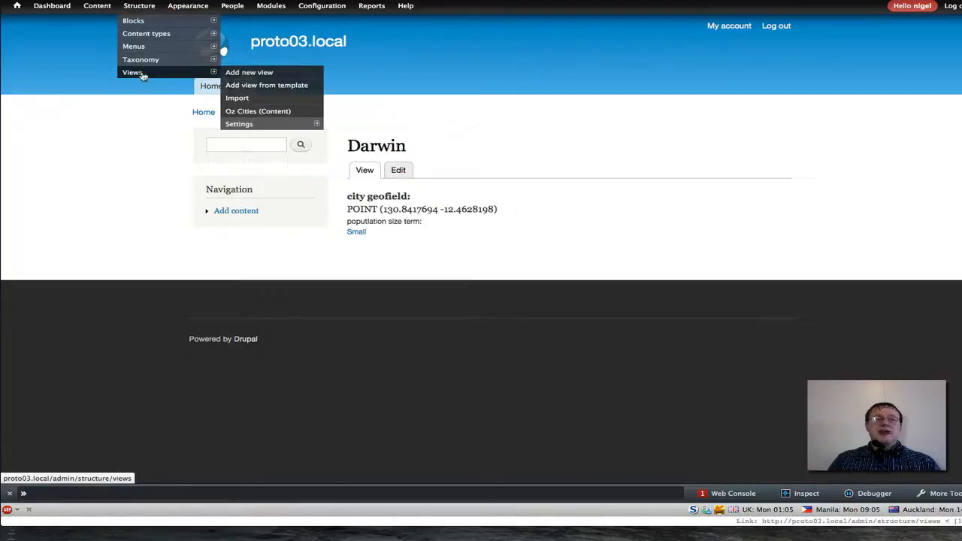
left_click(244, 75)
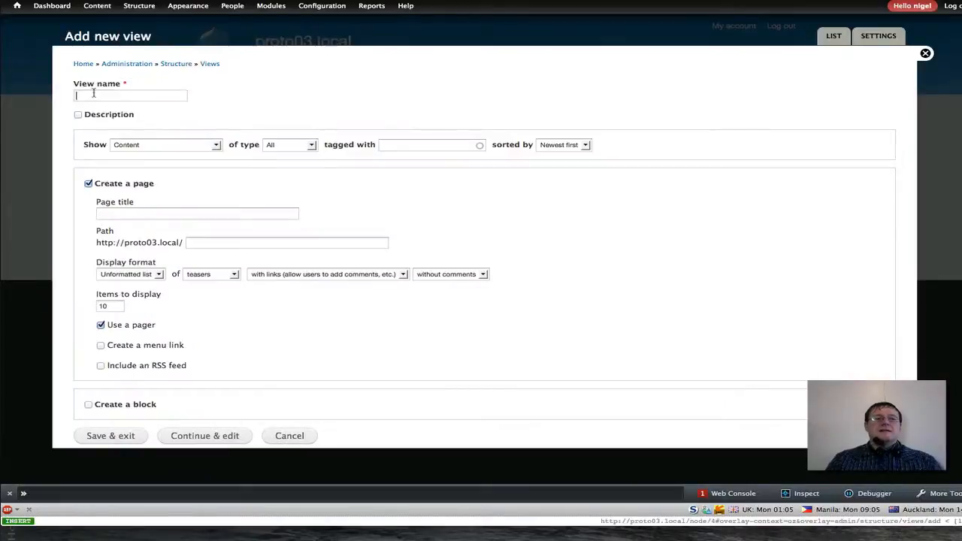
type("ui")
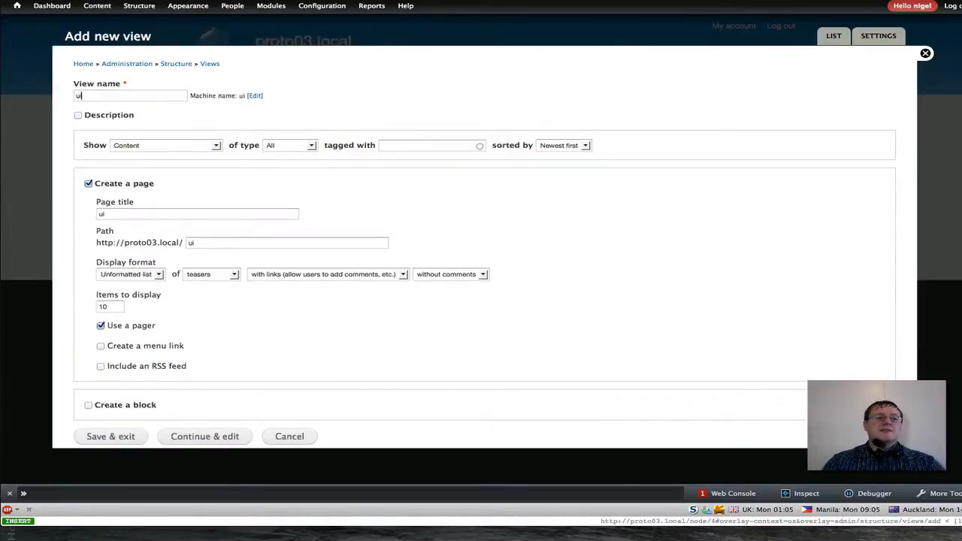
key("BackSpace")
key("BackSpace")
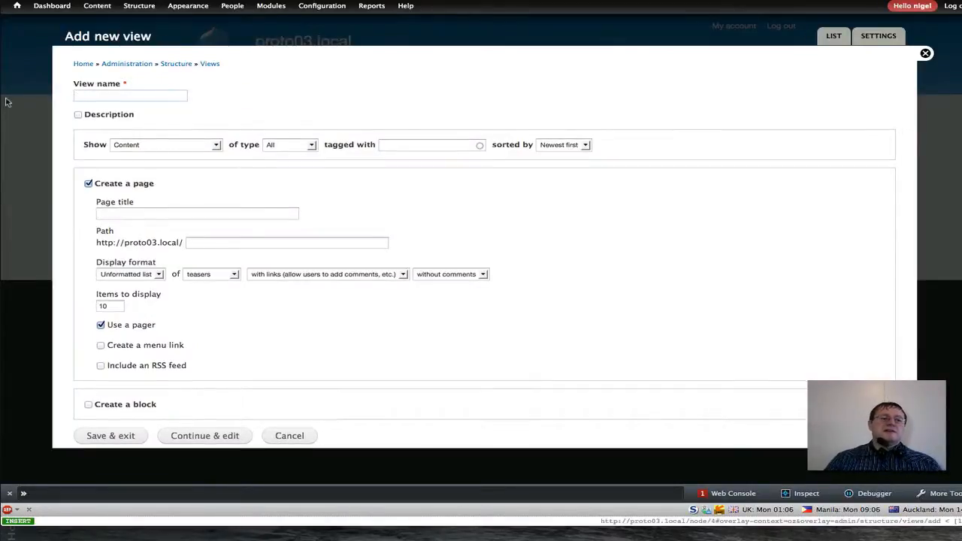
Create a view named Leaf Oz with the page option turned off and continue to its detailed editing
left_click(89, 183)
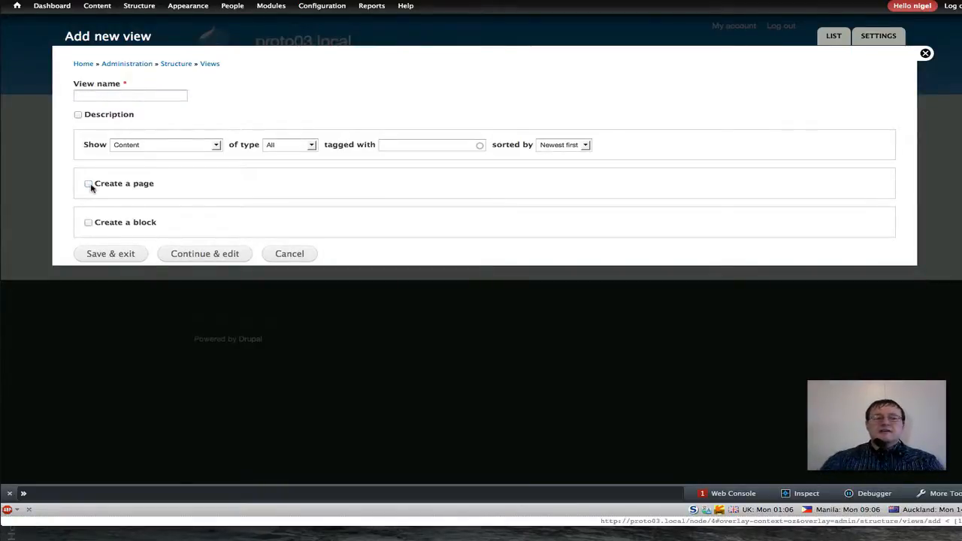
left_click(94, 96)
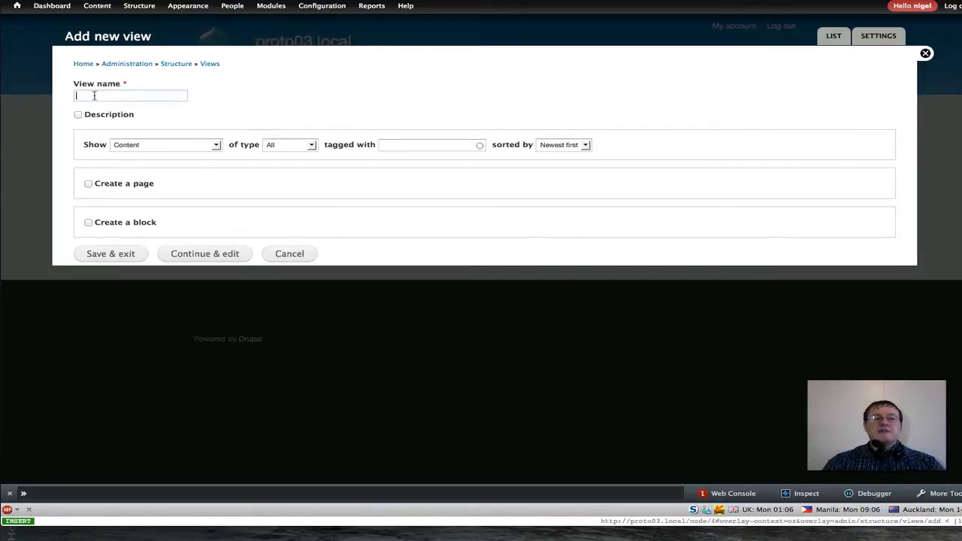
type("L")
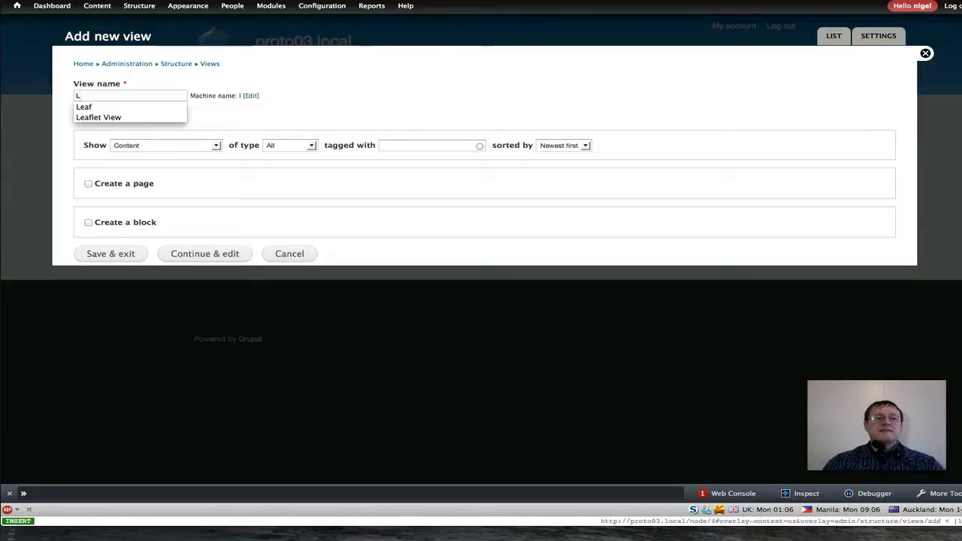
type("eaf Oz")
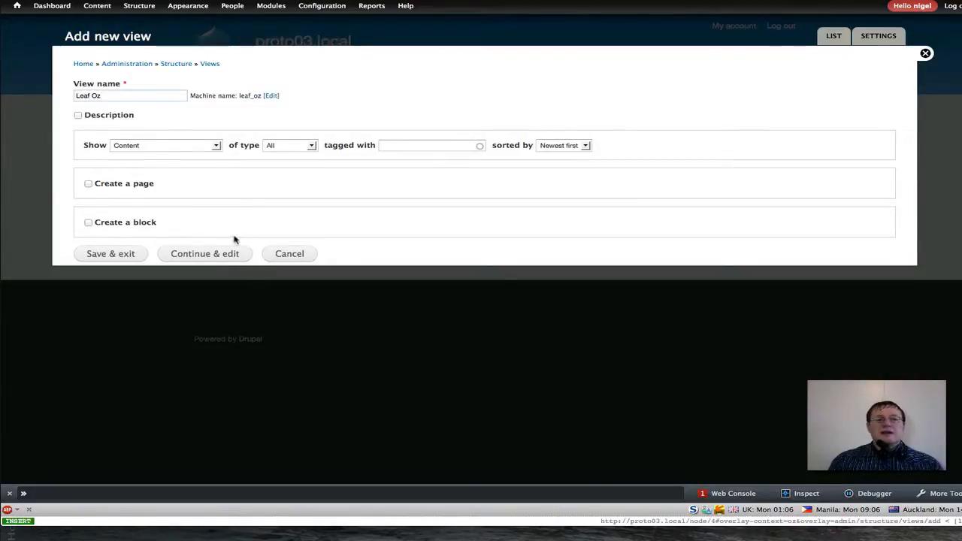
left_click(205, 254)
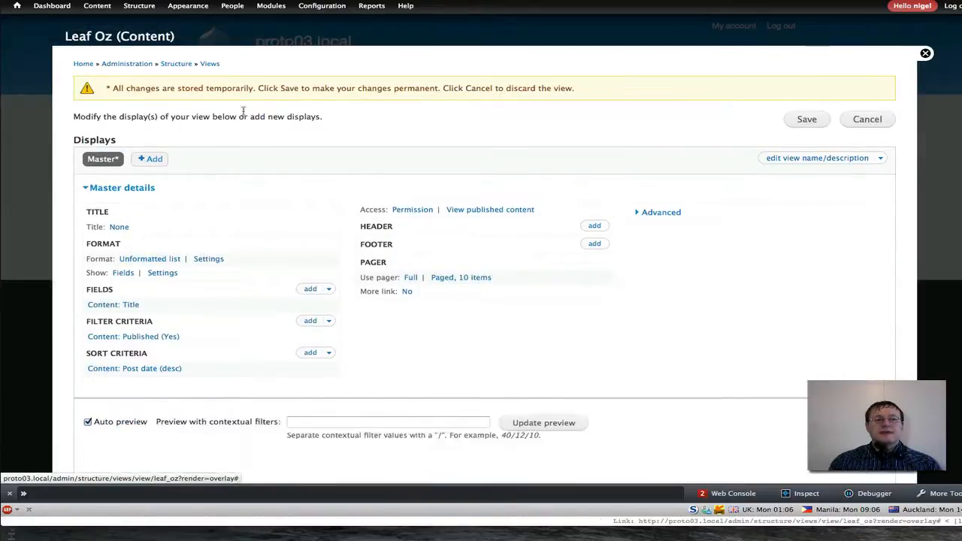
Add a page display to the view and set its path to leaf_oz
left_click(156, 161)
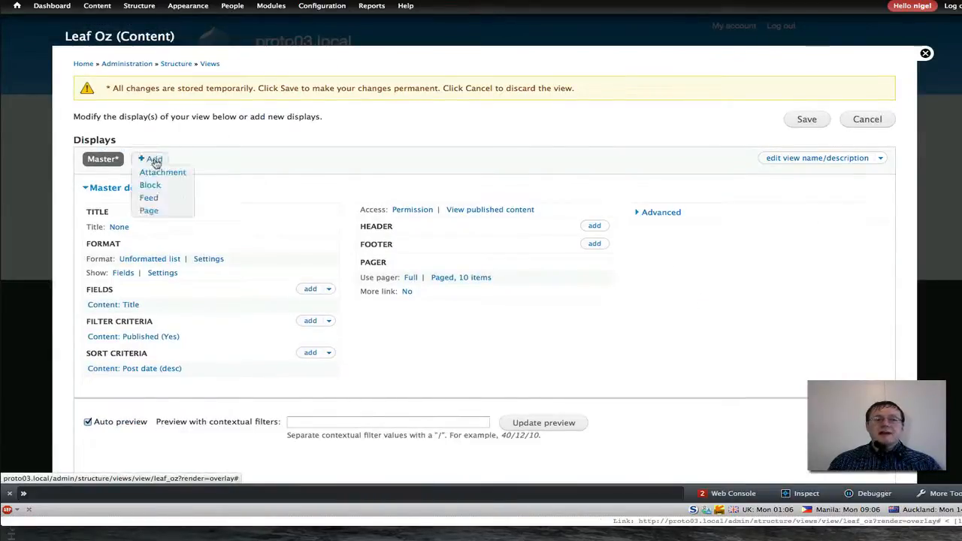
left_click(150, 211)
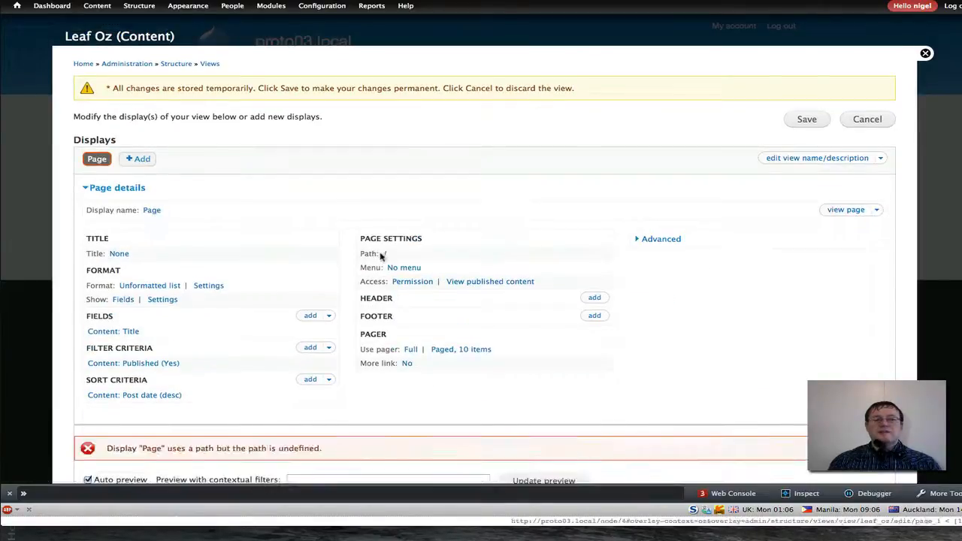
left_click(384, 254)
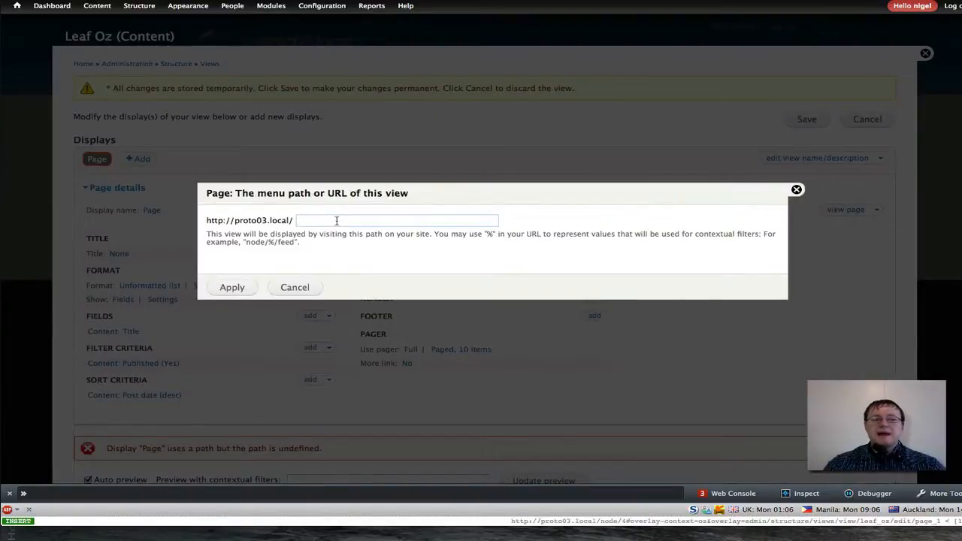
type("la")
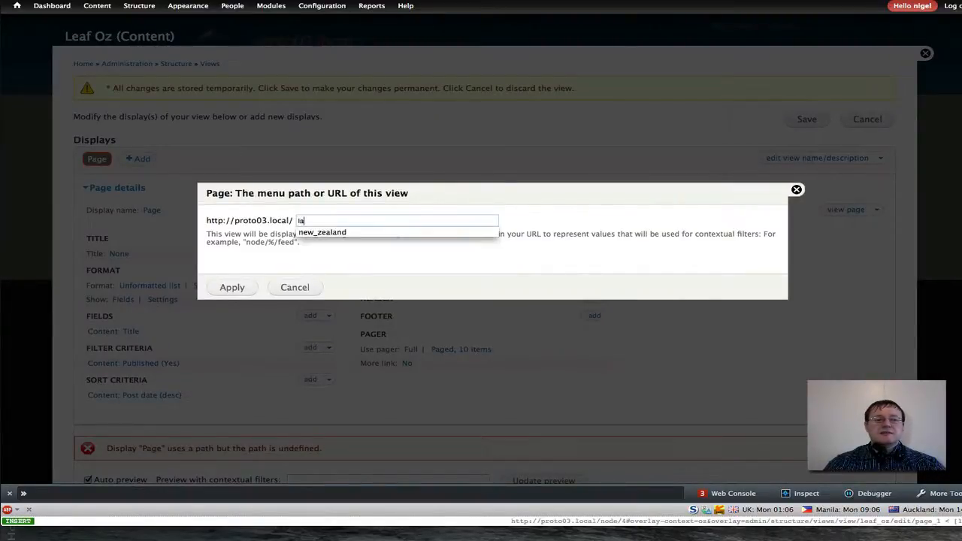
key("BackSpace")
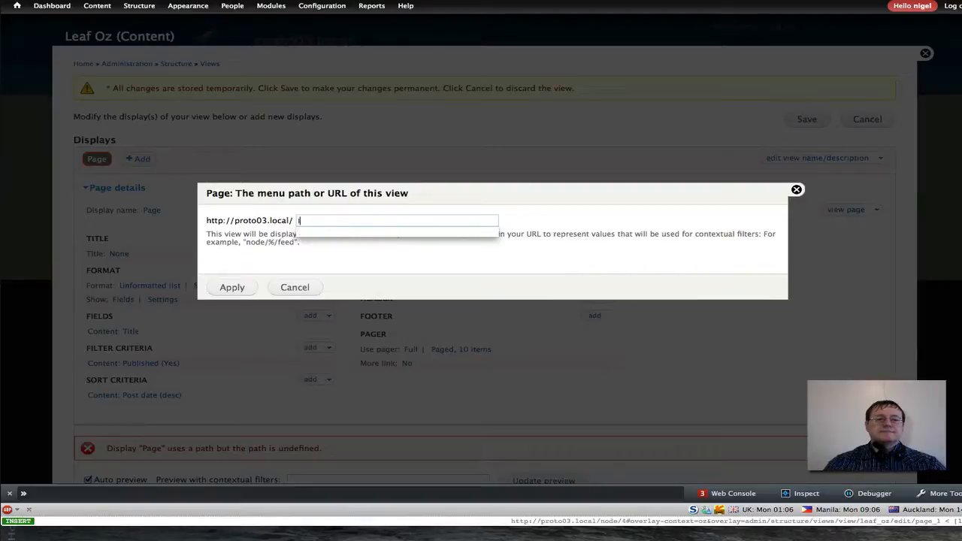
type("eaf")
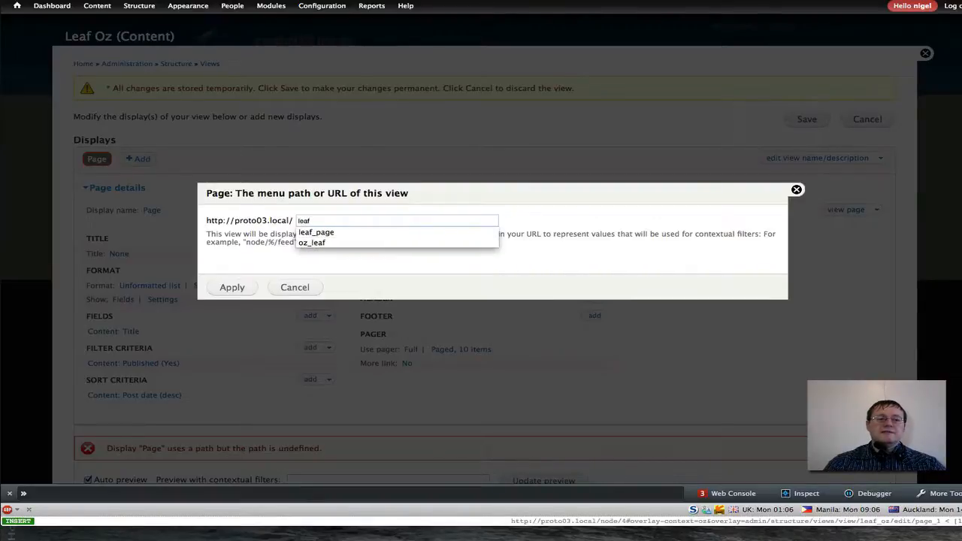
type("_oz")
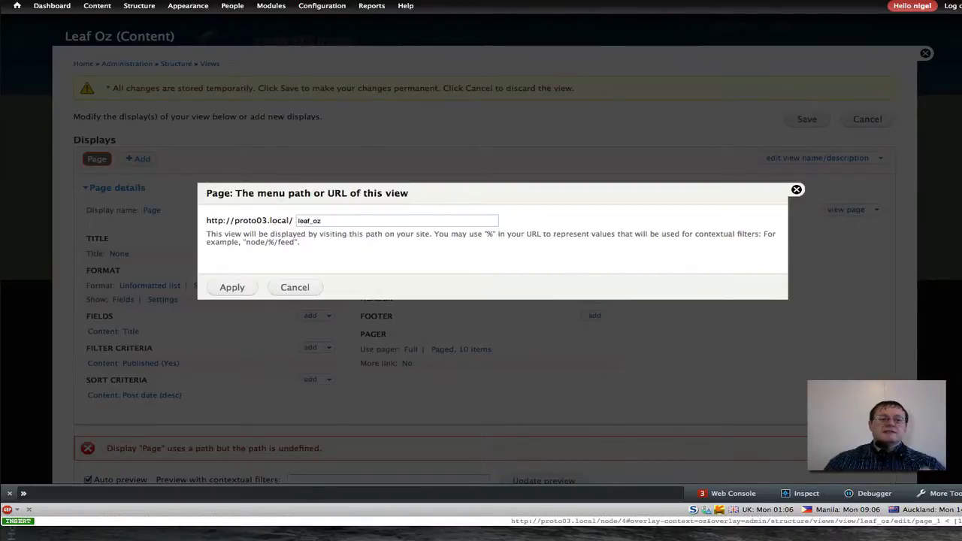
left_click(219, 293)
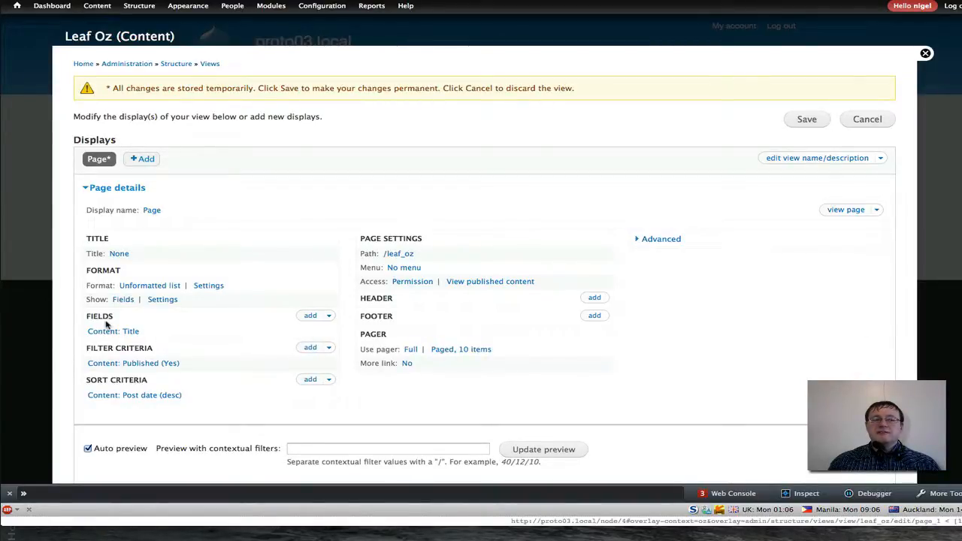
Begin adding fields for this page (override) only and search the available fields for geofield
left_click(308, 316)
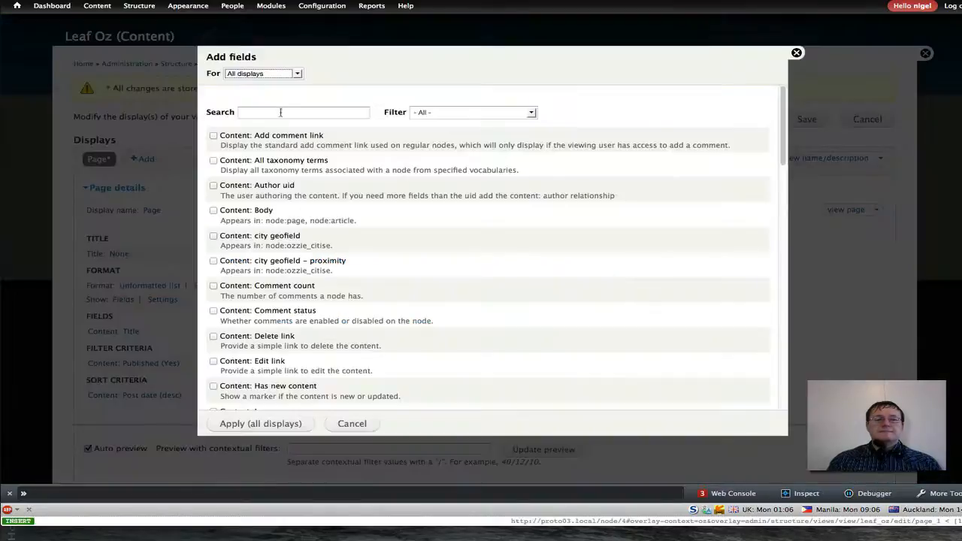
left_click(297, 73)
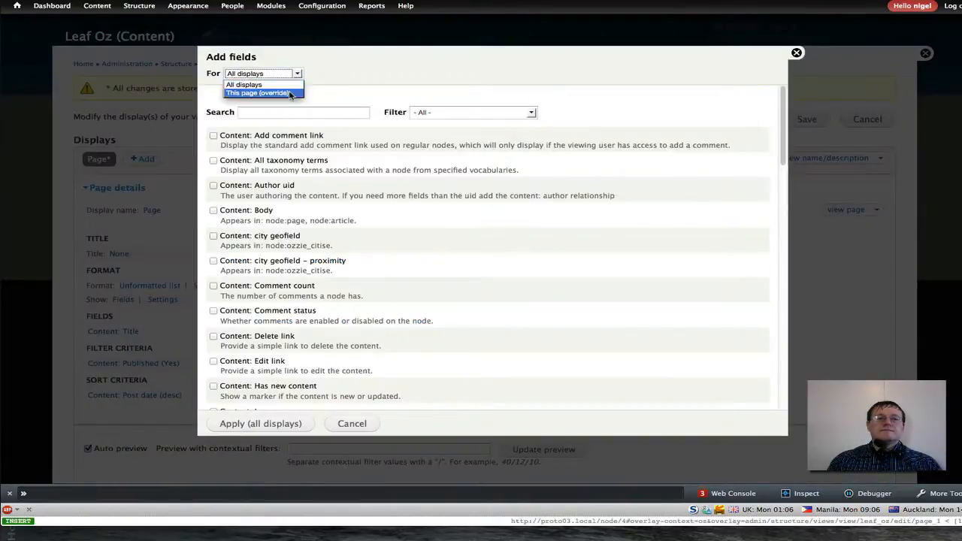
left_click(290, 94)
left_click(271, 111)
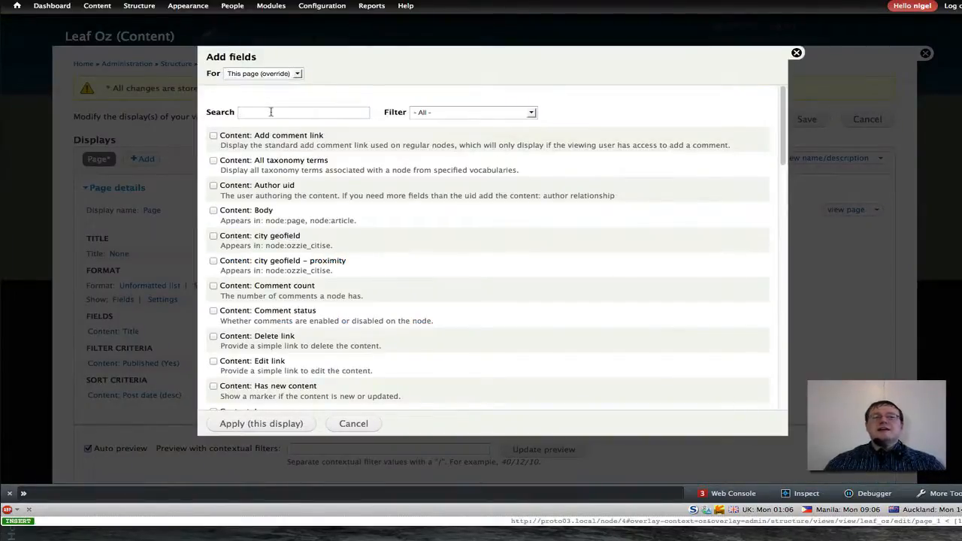
type("go")
key("BackSpace")
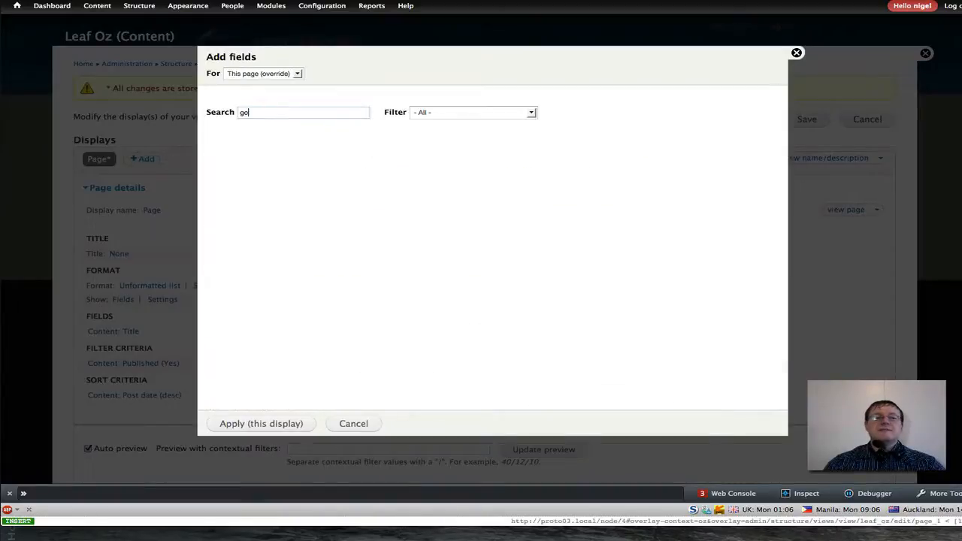
type("eofi")
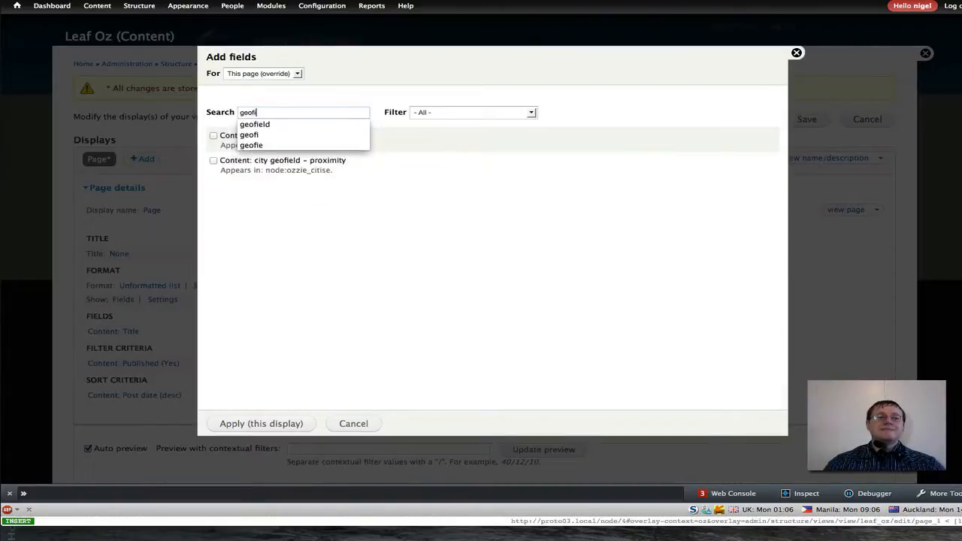
type("eld")
key("Down")
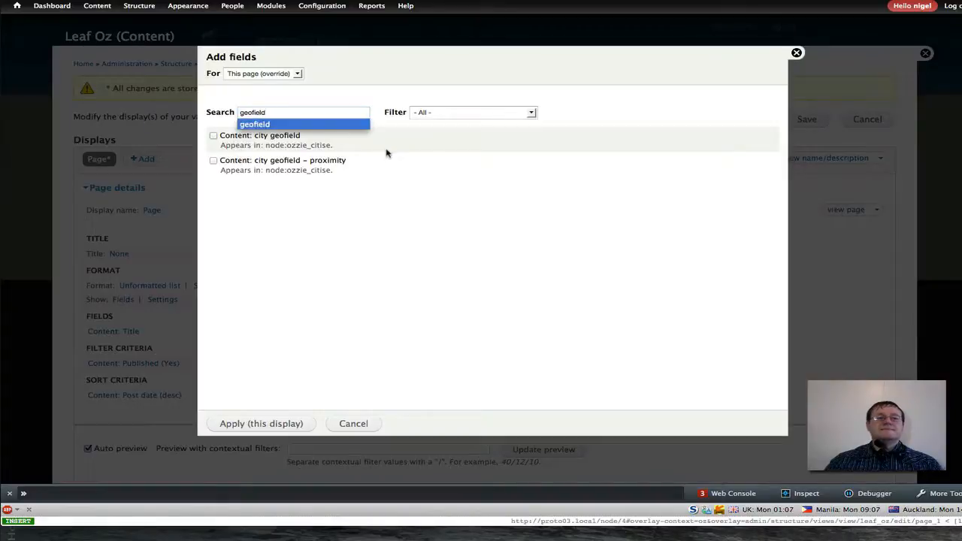
key("Return")
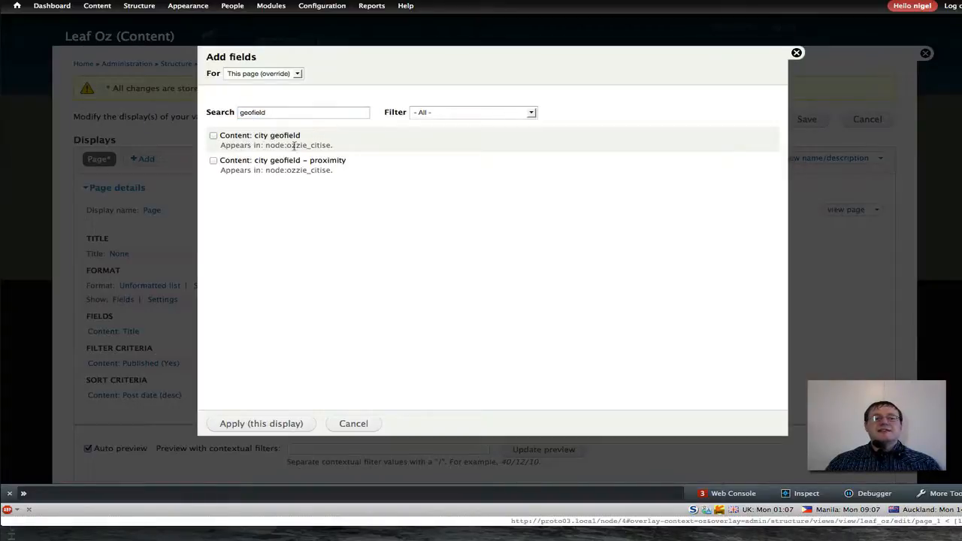
Add the Content: city geofield field to this display with its label turned off
left_click(214, 135)
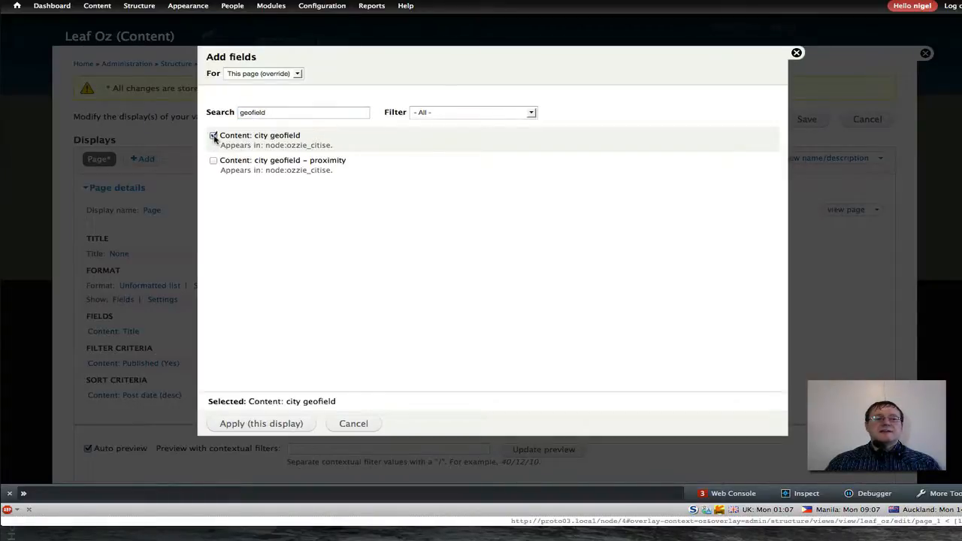
left_click(259, 426)
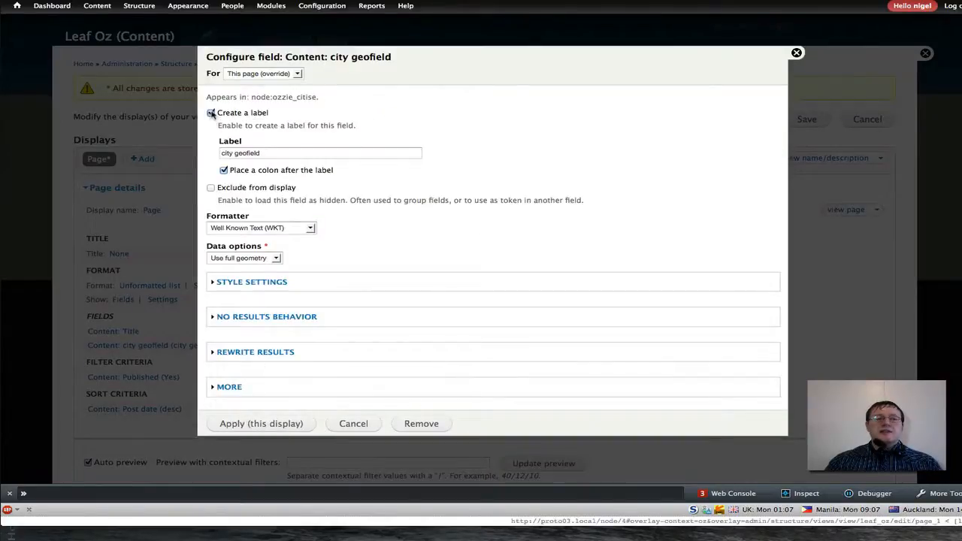
left_click(211, 113)
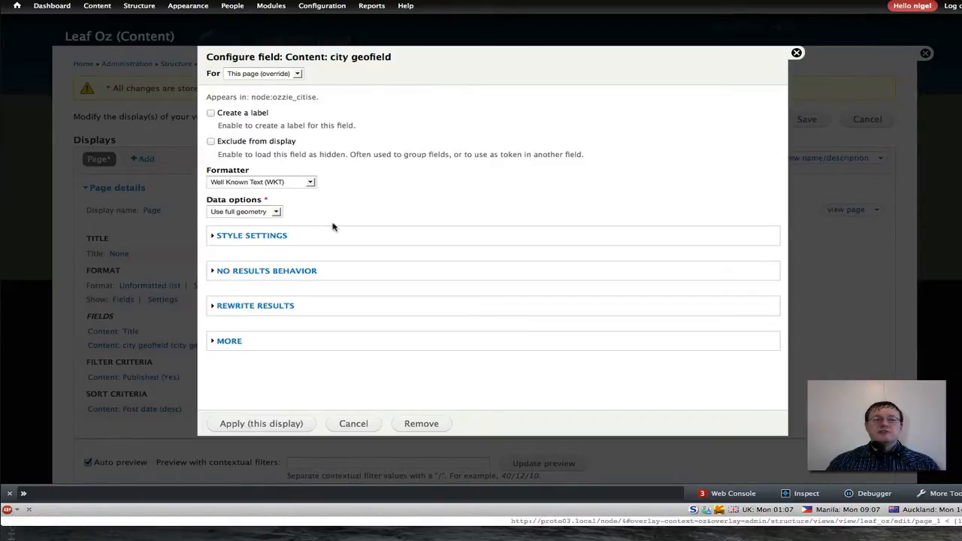
left_click(264, 423)
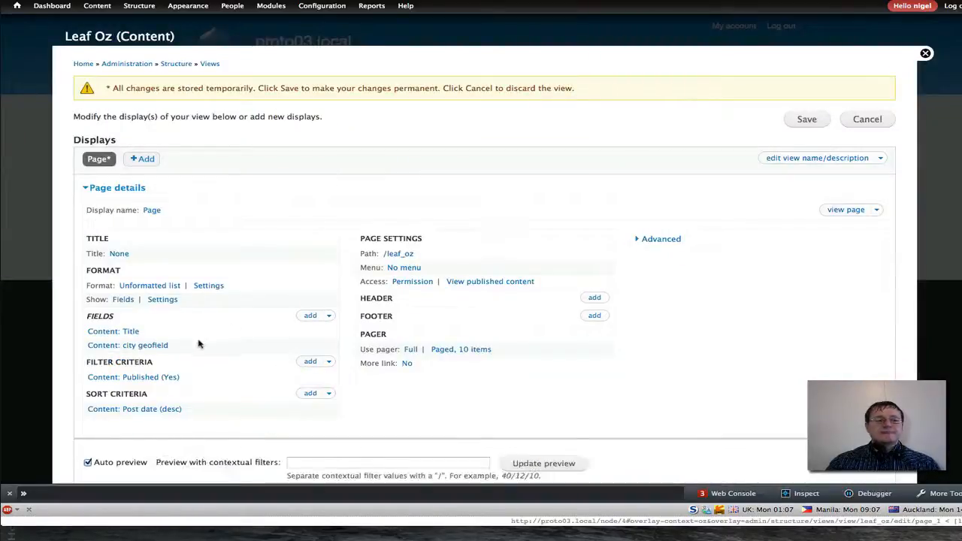
Examine the cities' geofield output in the view preview and the required modules on the Leaflet tutorial page, returning to the view editor
scroll(276, 360, "down", 5)
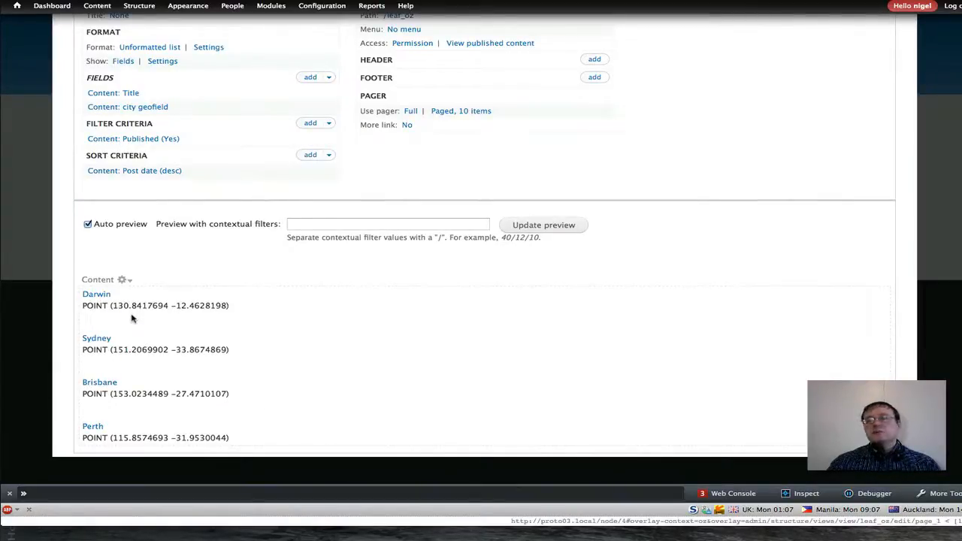
scroll(149, 156, "up", 2)
scroll(149, 156, "up", 2)
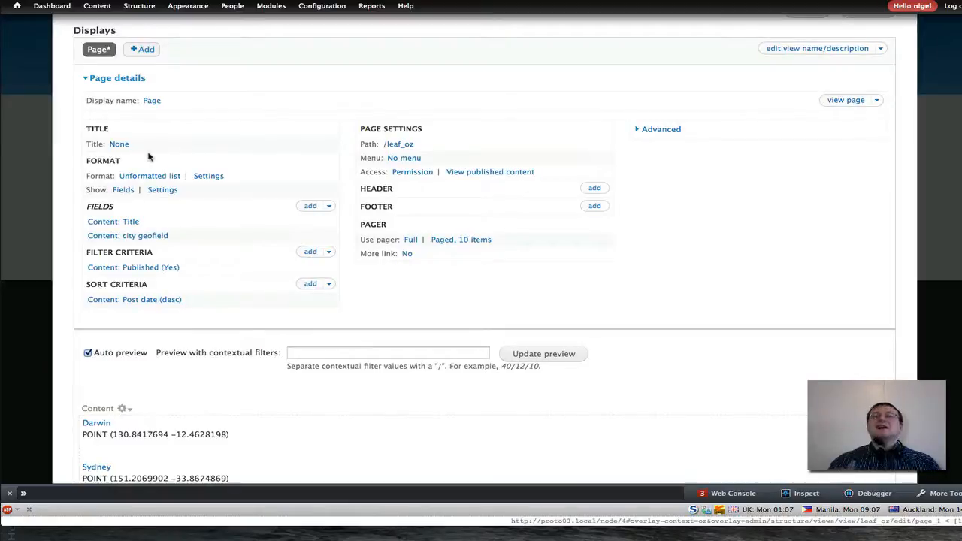
left_click(561, 1)
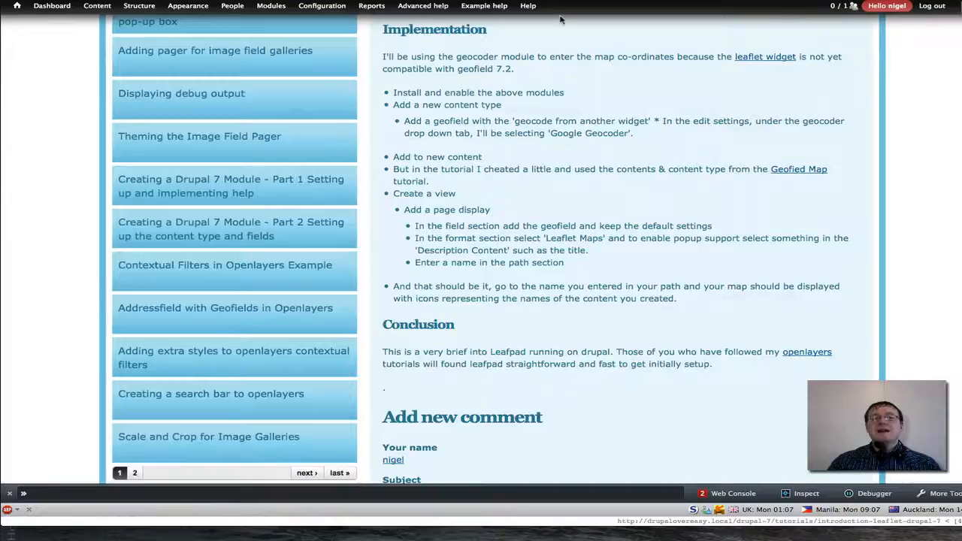
scroll(600, 159, "up", 10)
scroll(599, 160, "up", 4)
scroll(598, 159, "down", 6)
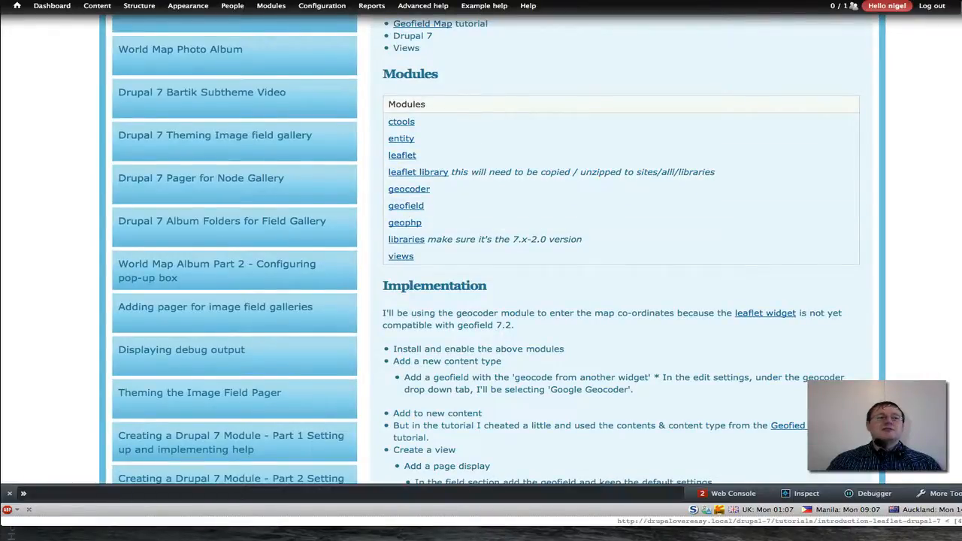
key("ctrl+Tab")
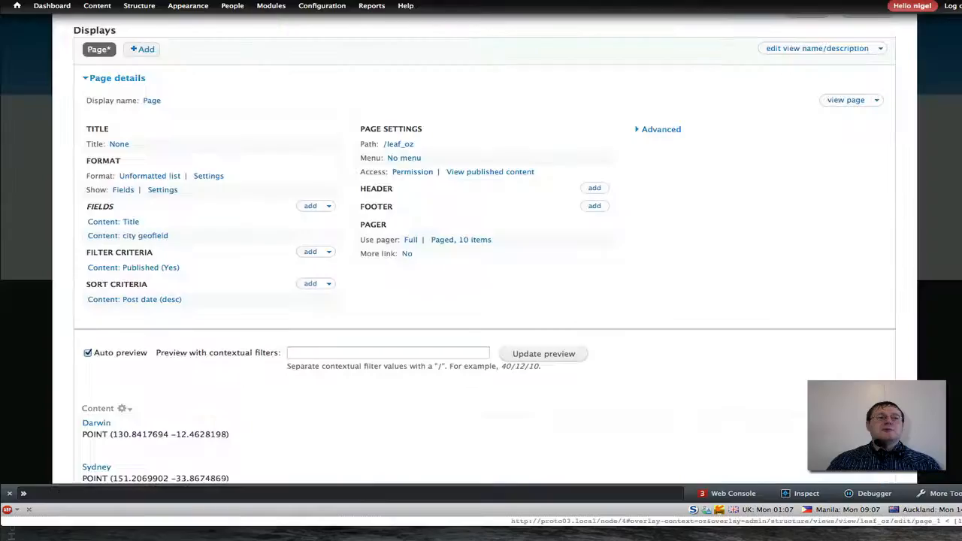
Change the view format to Leaflet Map for this page (override) only
left_click(147, 184)
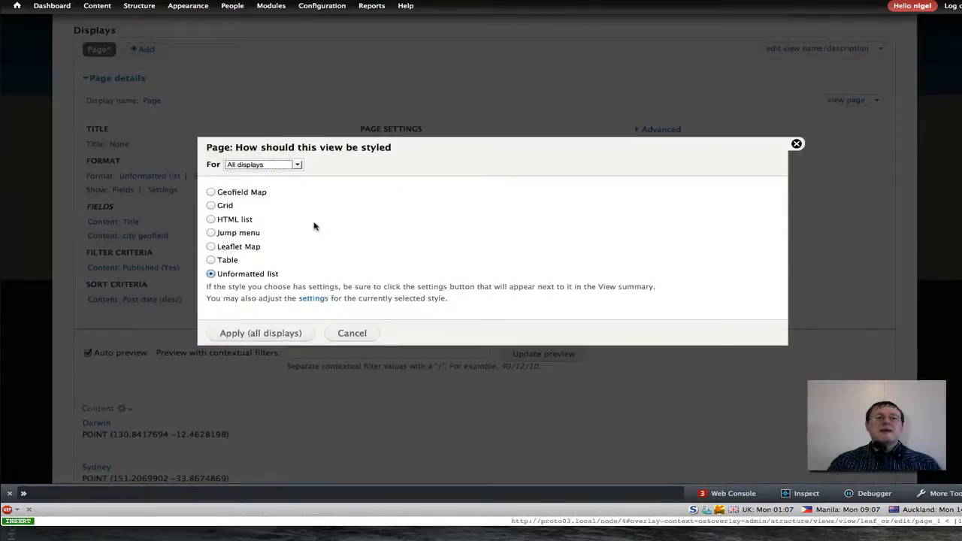
left_click(296, 164)
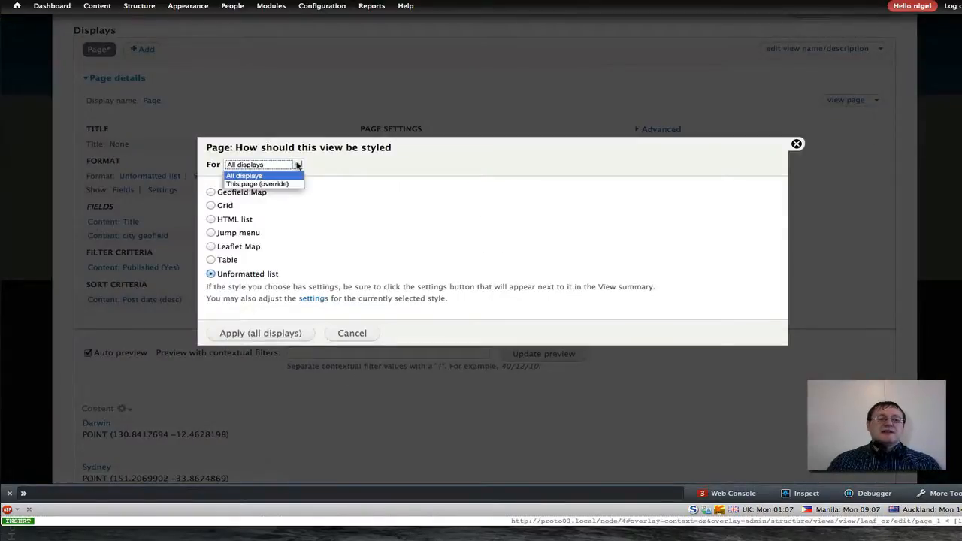
left_click(285, 184)
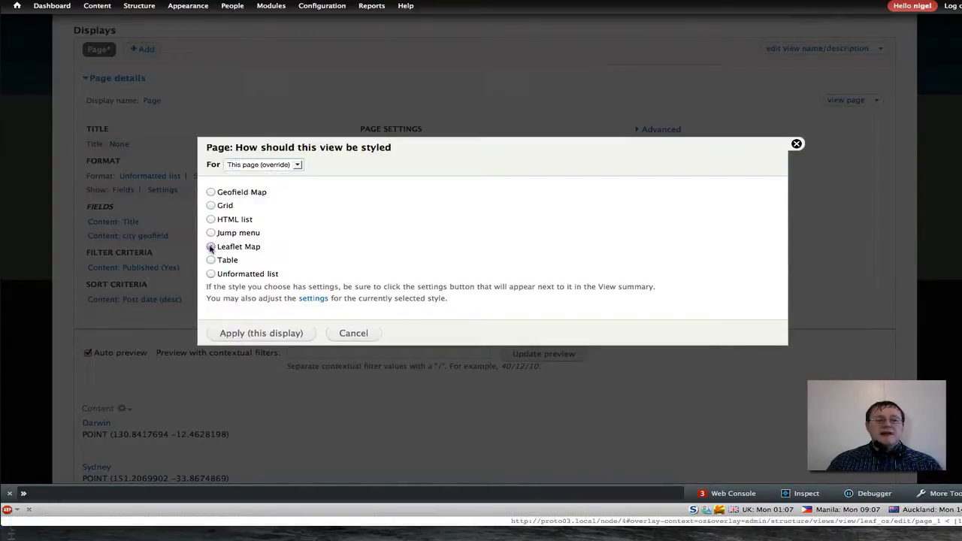
left_click(211, 248)
left_click(252, 333)
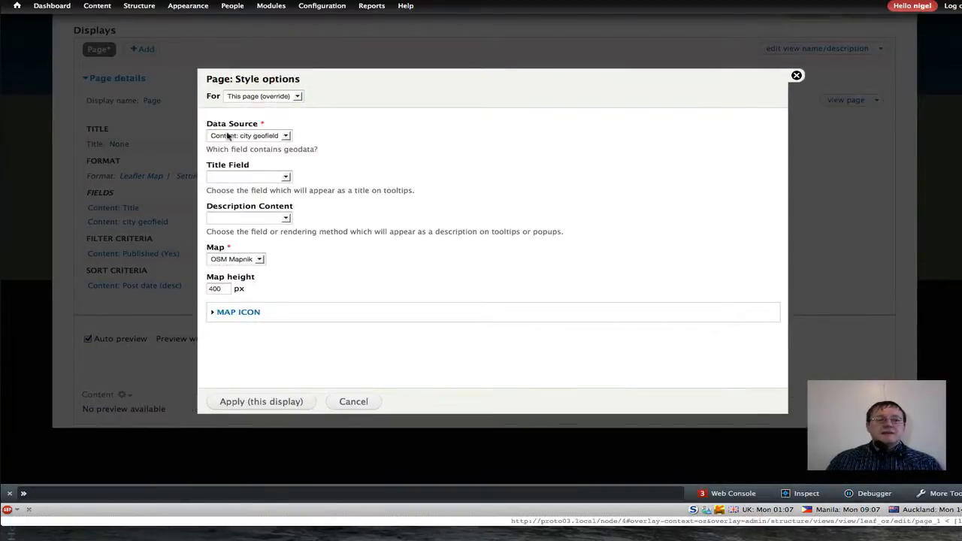
Configure the Leaflet style with Content: city geofield as data source, Content: Title as title and description, and the OSM Mapnik map
left_click(286, 136)
left_click(286, 137)
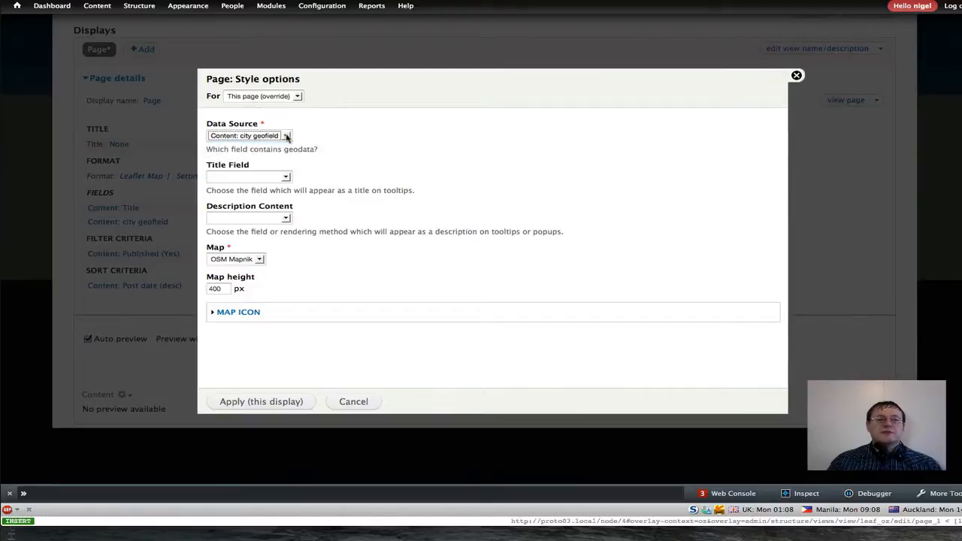
left_click(286, 178)
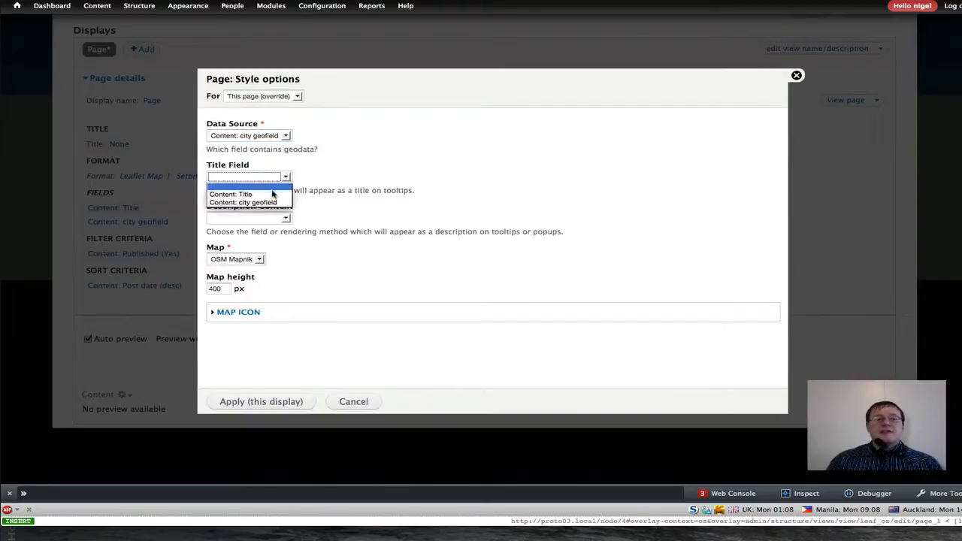
left_click(271, 192)
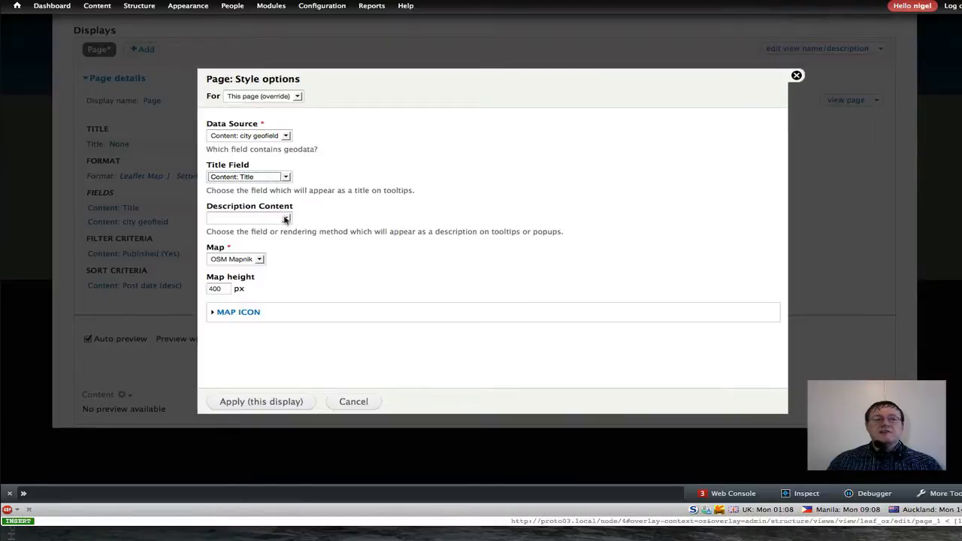
left_click(286, 219)
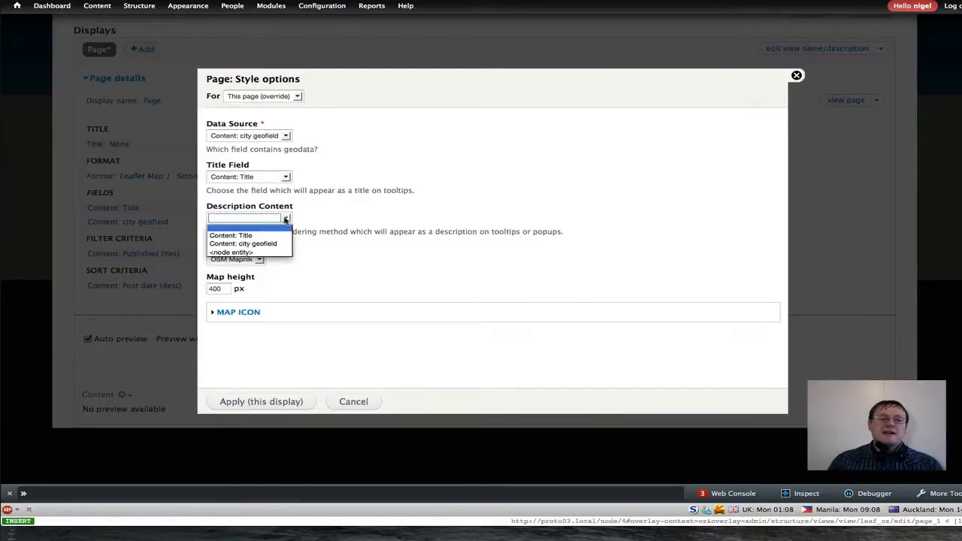
left_click(263, 236)
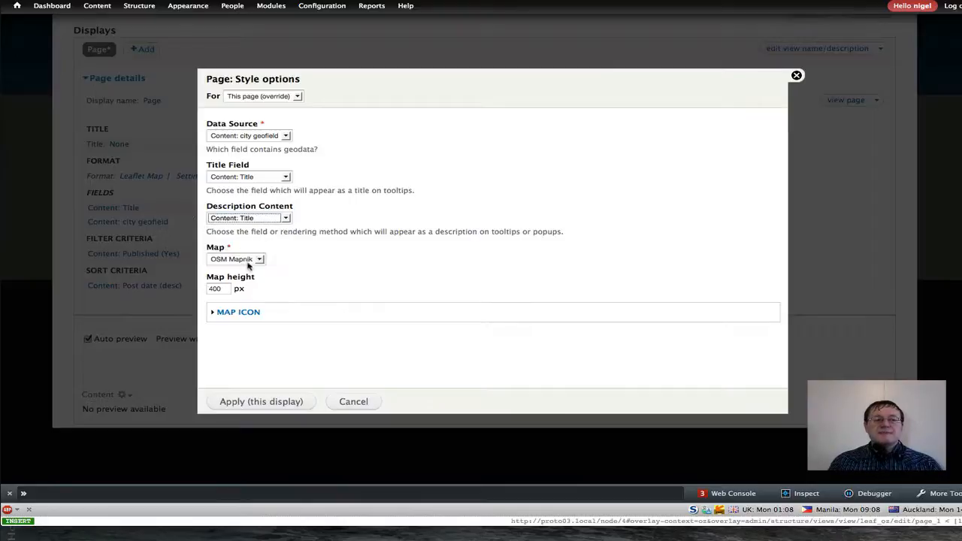
left_click(259, 259)
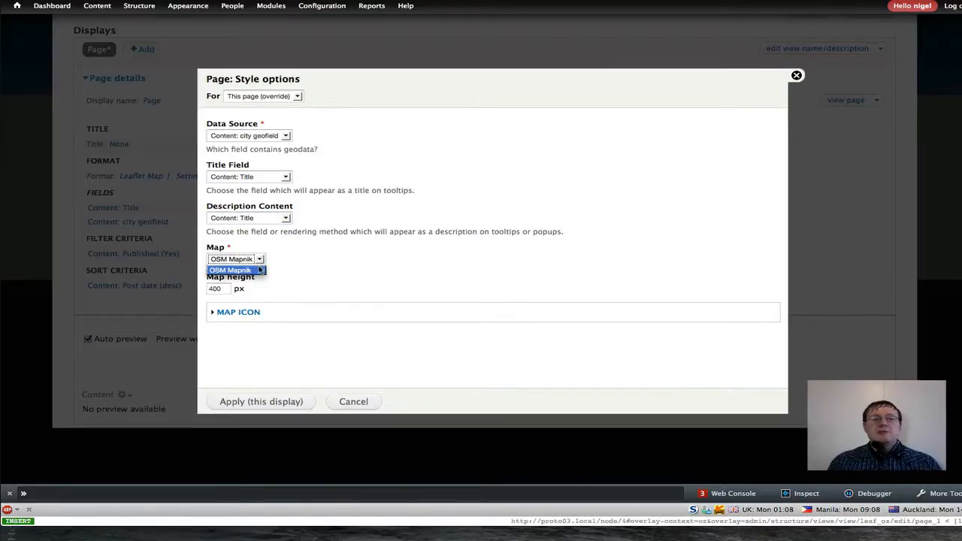
left_click(260, 260)
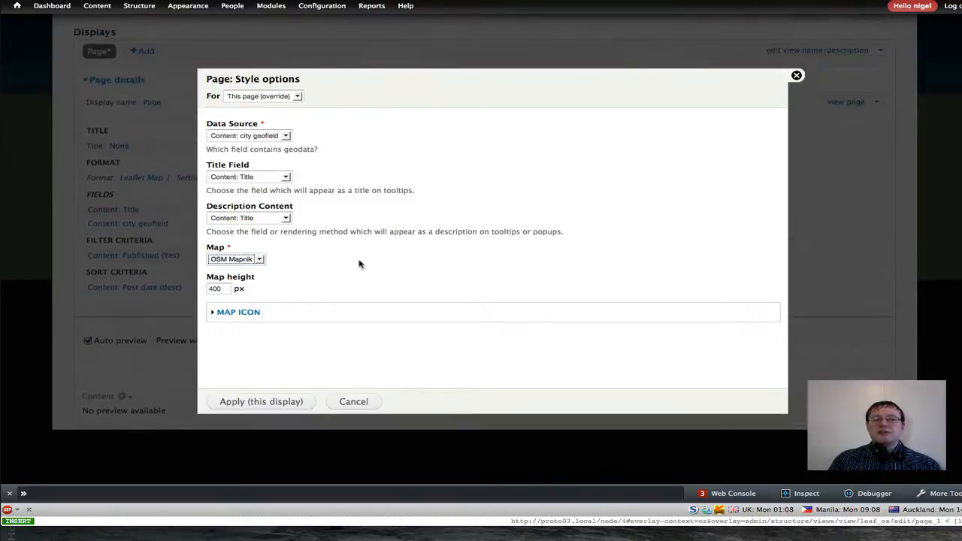
Expand the map icon settings and examine the icon URL, size, anchor, shadow and popup options
left_click(237, 313)
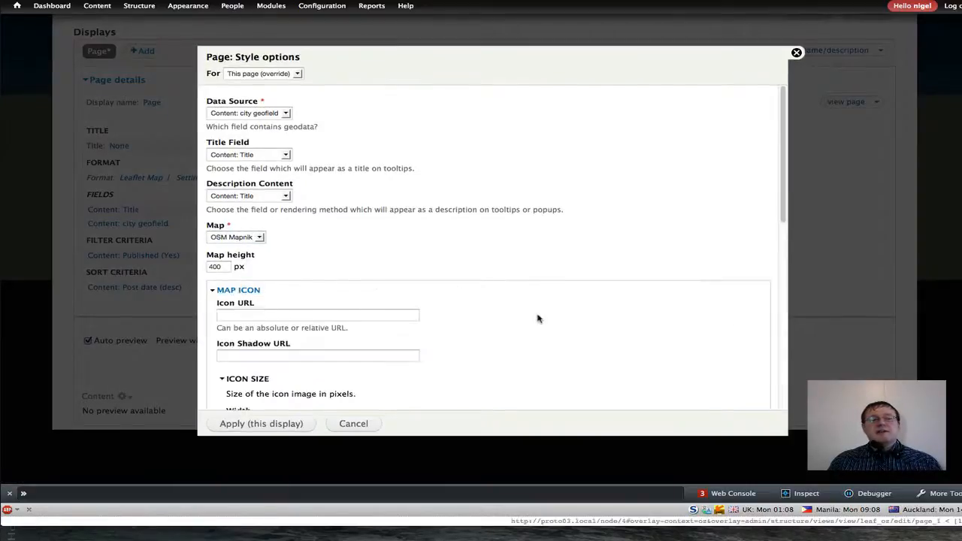
scroll(537, 318, "down", 3)
scroll(537, 319, "down", 2)
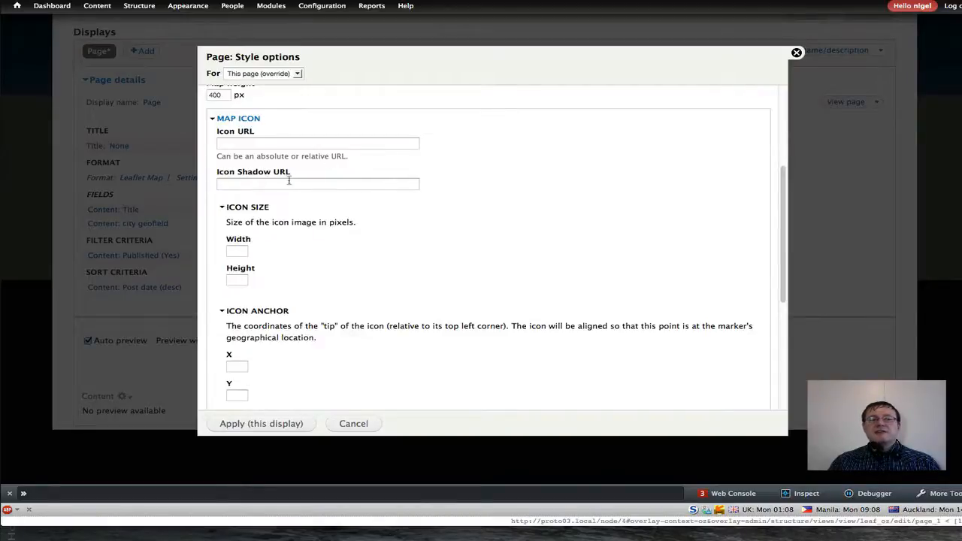
scroll(465, 235, "down", 1)
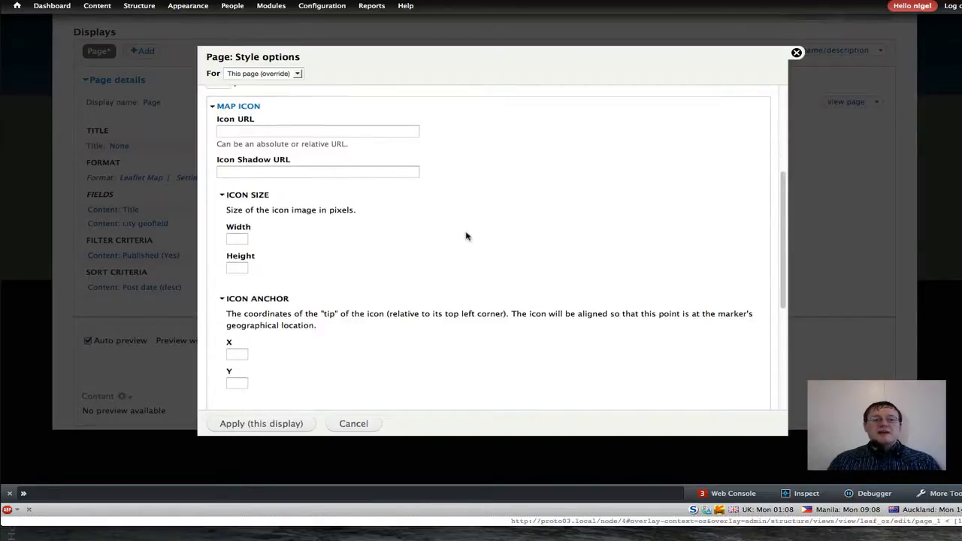
scroll(465, 236, "down", 2)
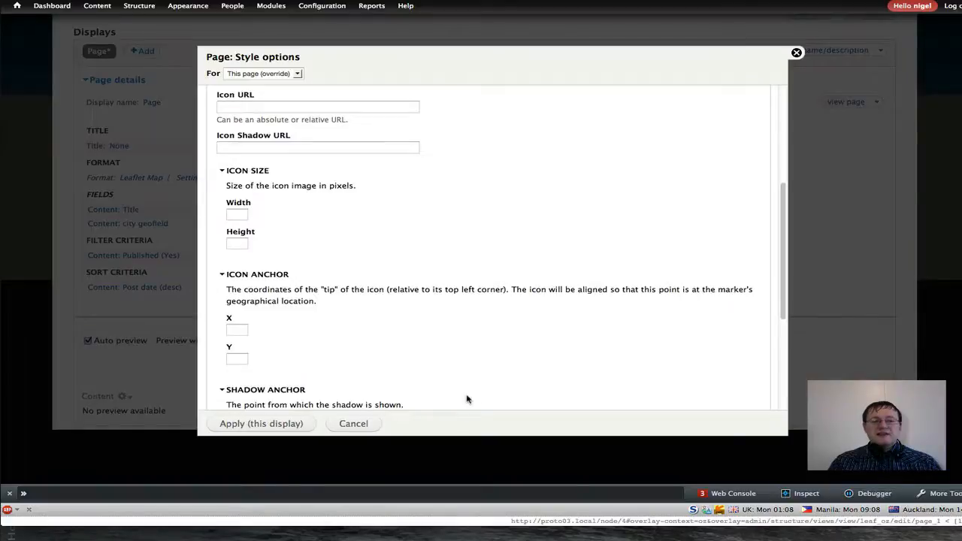
scroll(484, 341, "down", 5)
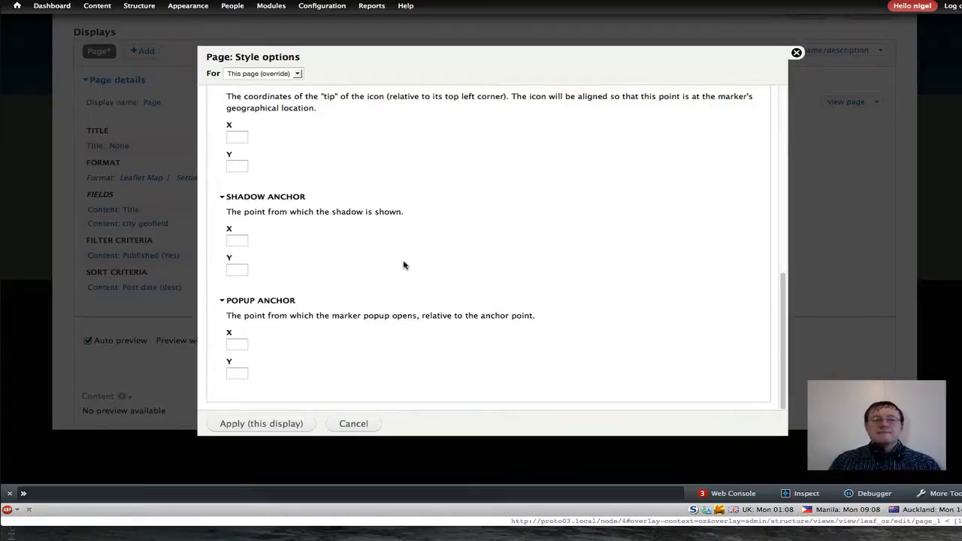
scroll(402, 264, "up", 8)
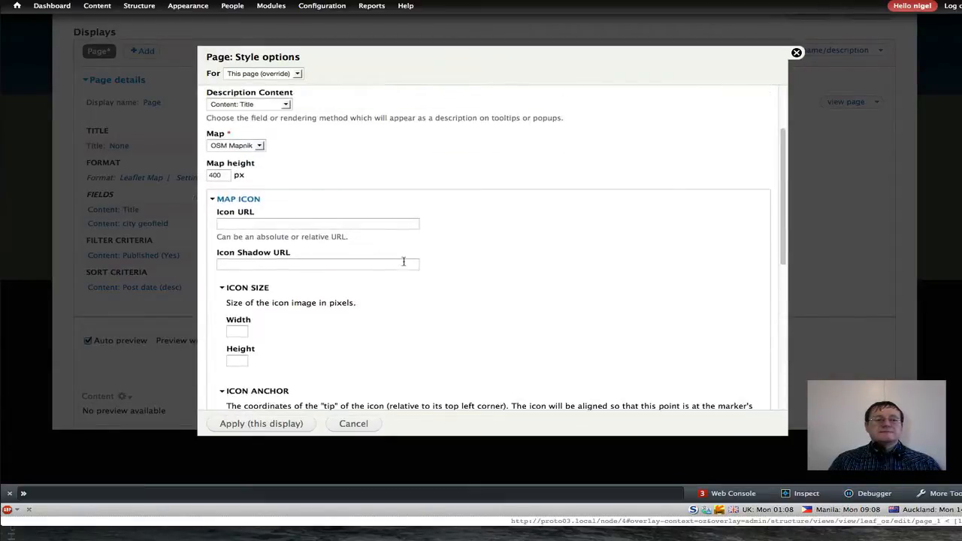
Apply the Leaflet style options to this display and save the view
left_click(264, 423)
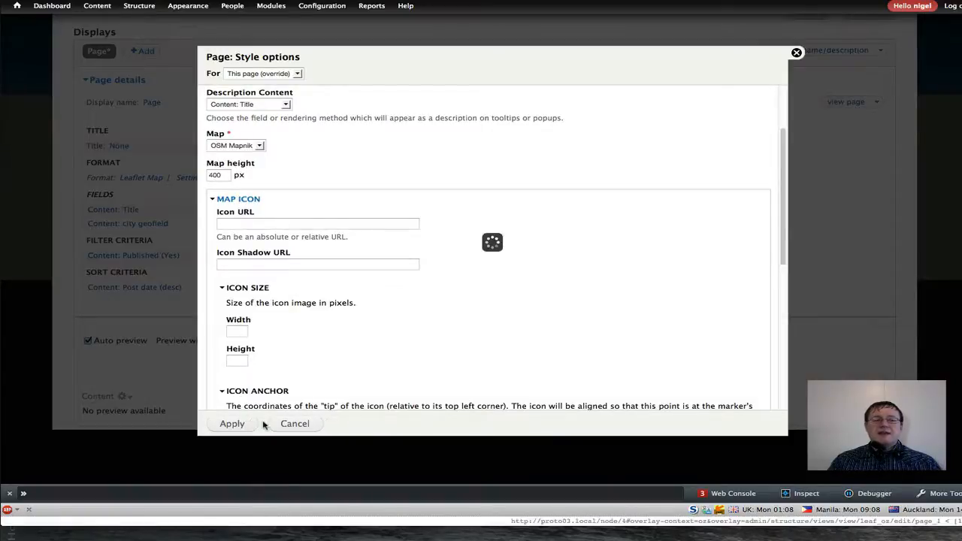
scroll(616, 277, "down", 1)
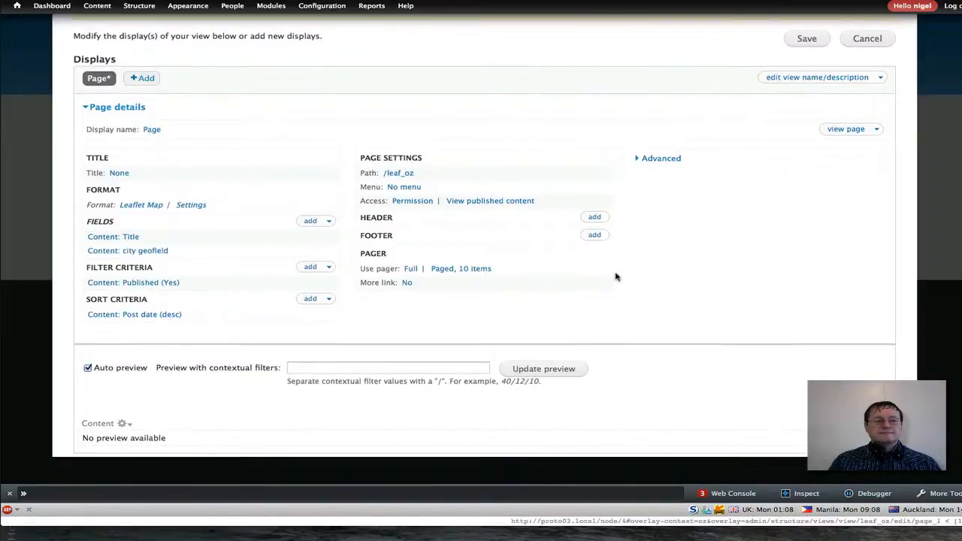
scroll(616, 277, "up", 3)
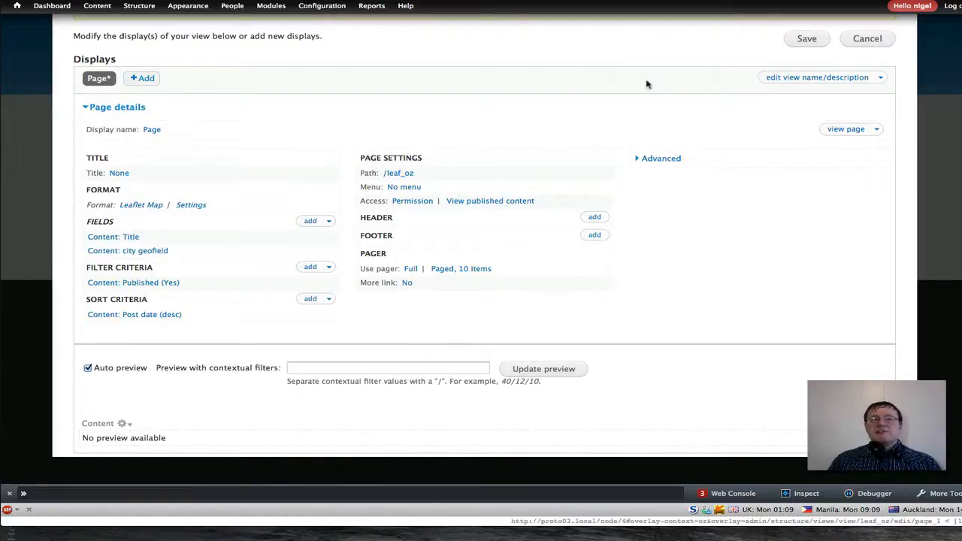
left_click(806, 39)
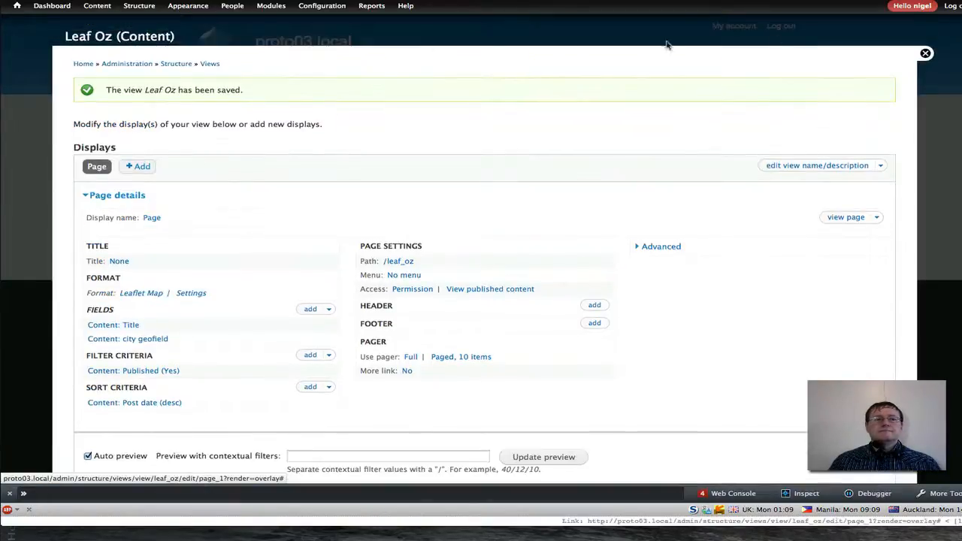
Start a new link in the Main menu and set its path to leaf_oz
mouse_move(372, 6)
mouse_move(139, 6)
mouse_move(140, 35)
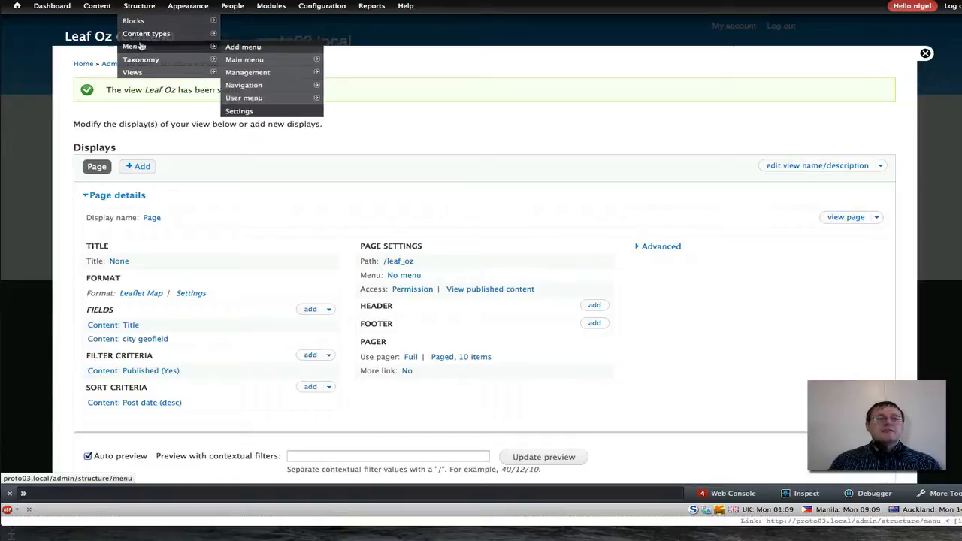
mouse_move(255, 62)
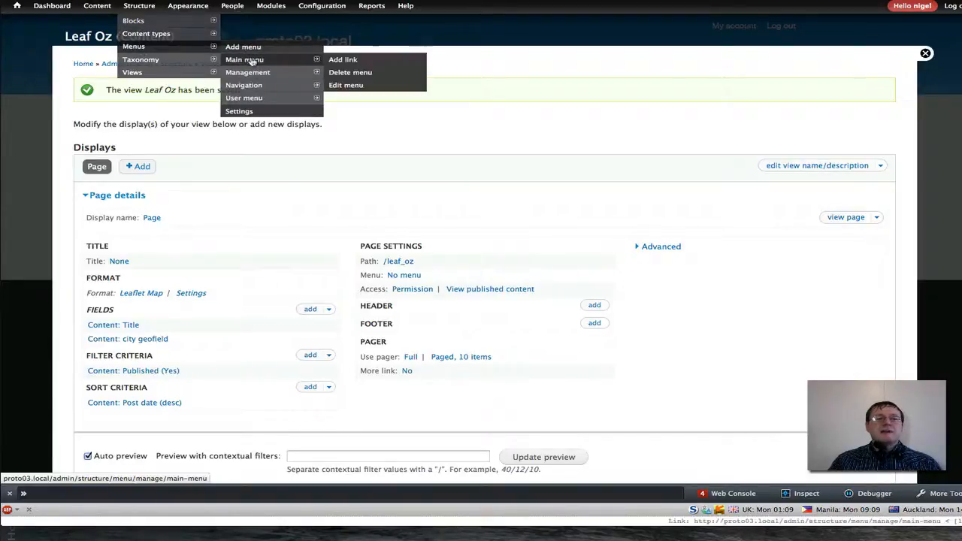
left_click(345, 66)
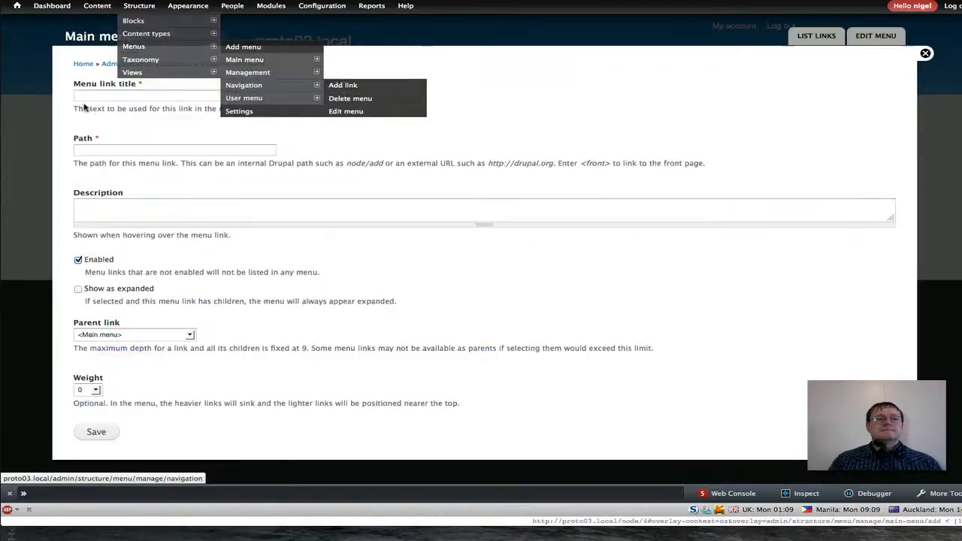
left_click(83, 94)
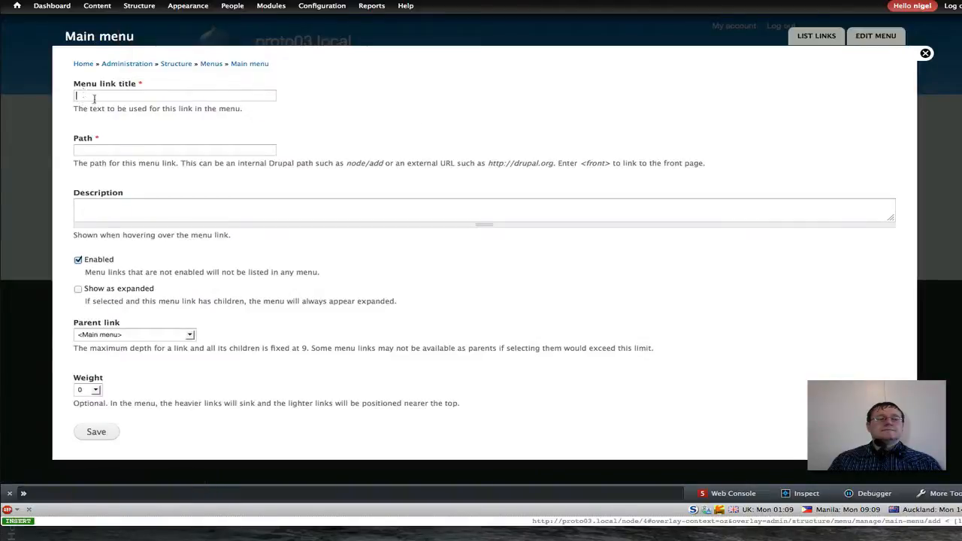
left_click(82, 149)
type("u")
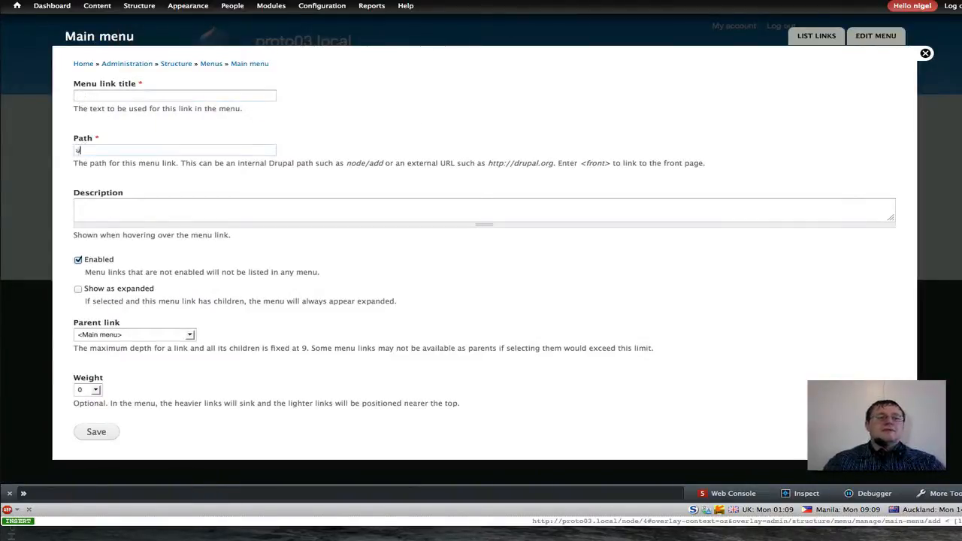
key("BackSpace")
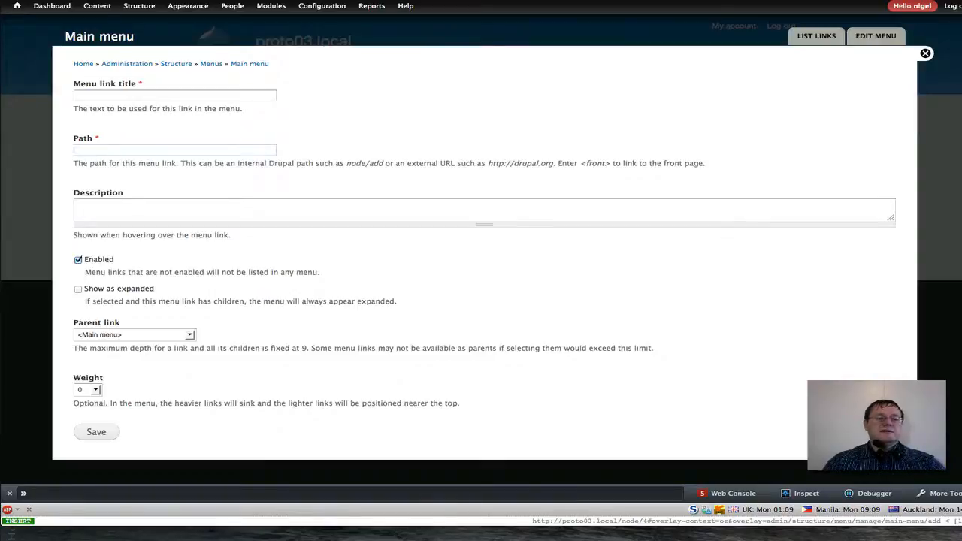
type("lea")
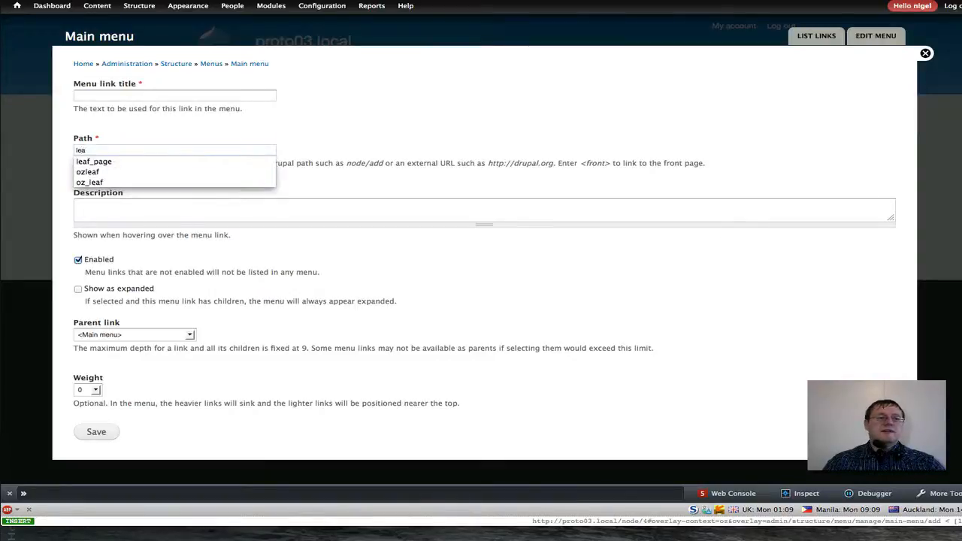
type("f_oz")
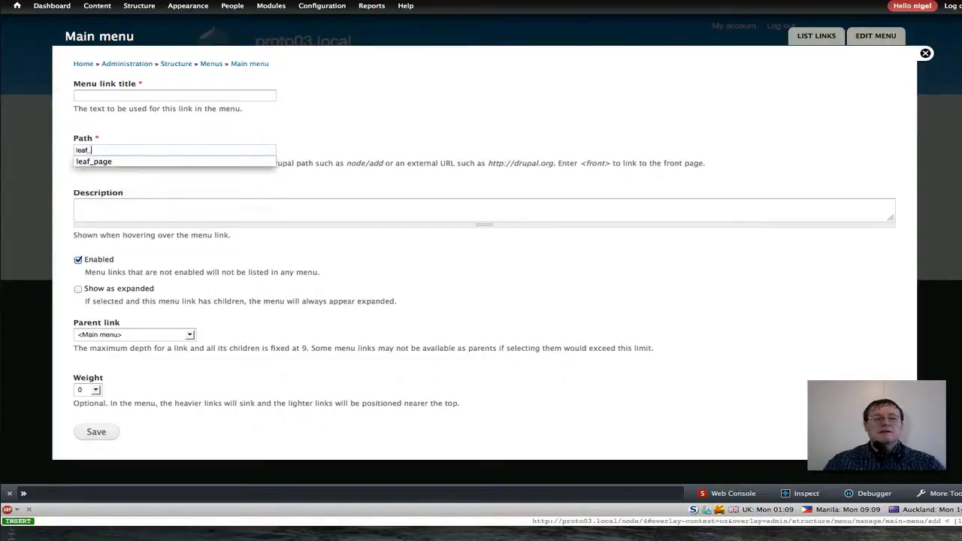
Title the menu link Leaf Oz and save it
left_click(84, 96)
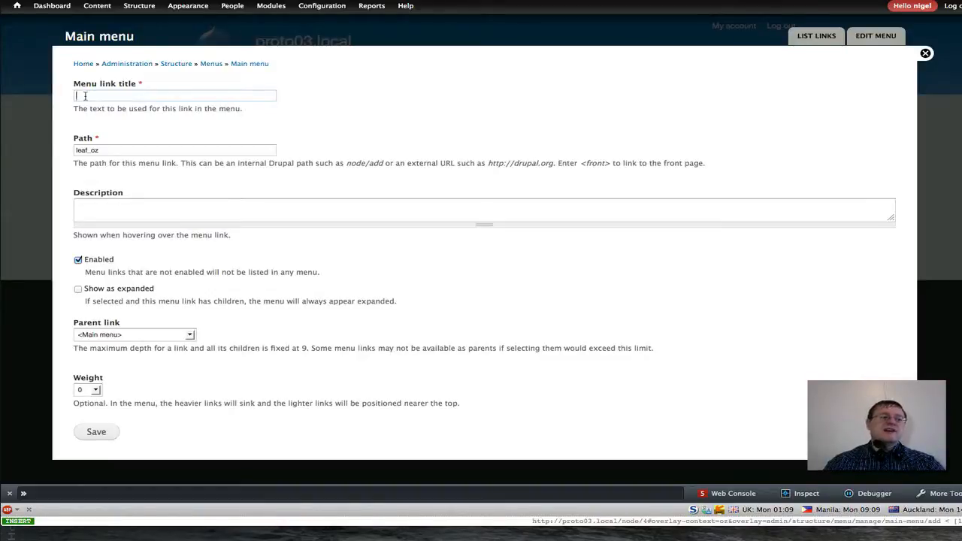
type("Le")
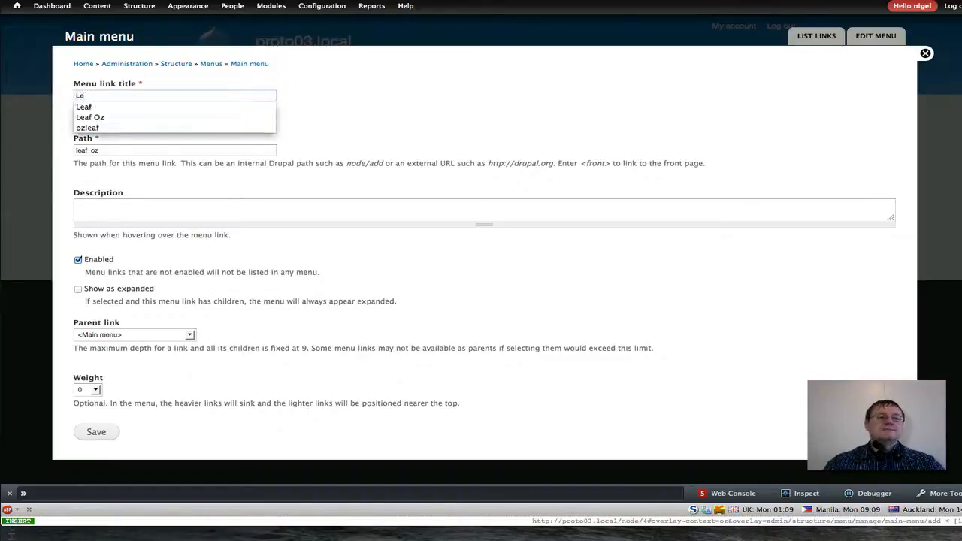
type("af Oz")
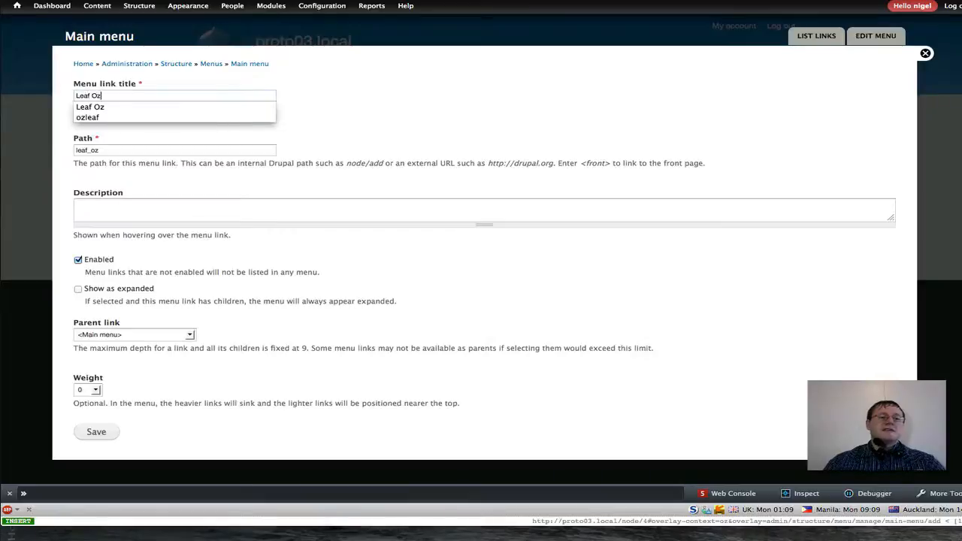
left_click(470, 293)
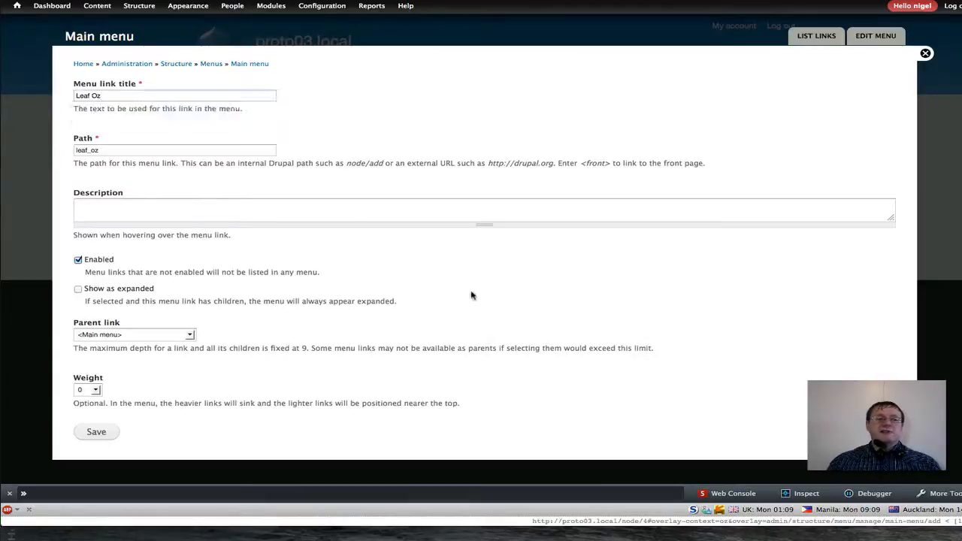
left_click(95, 431)
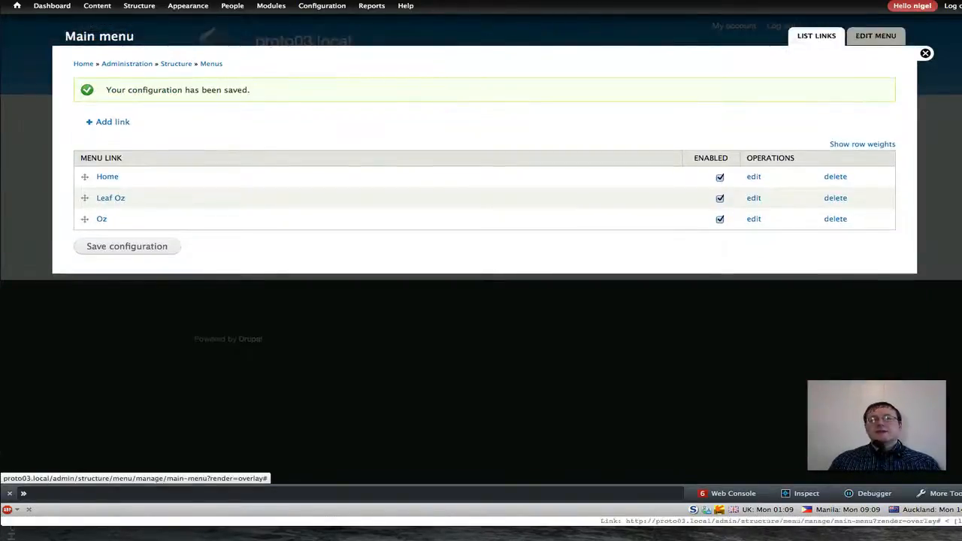
Close the administration overlay and open the Leaf Oz page on the site to view the map
left_click(925, 54)
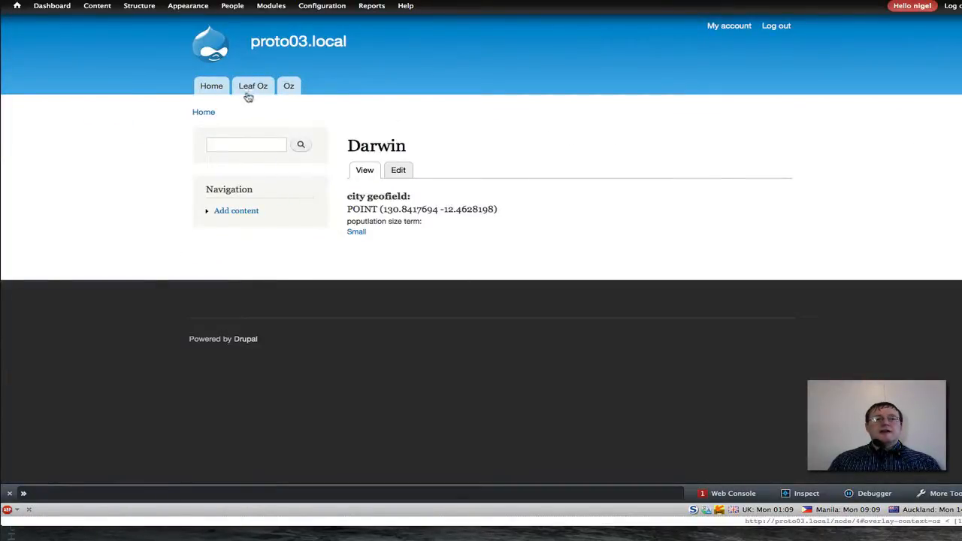
left_click(250, 89)
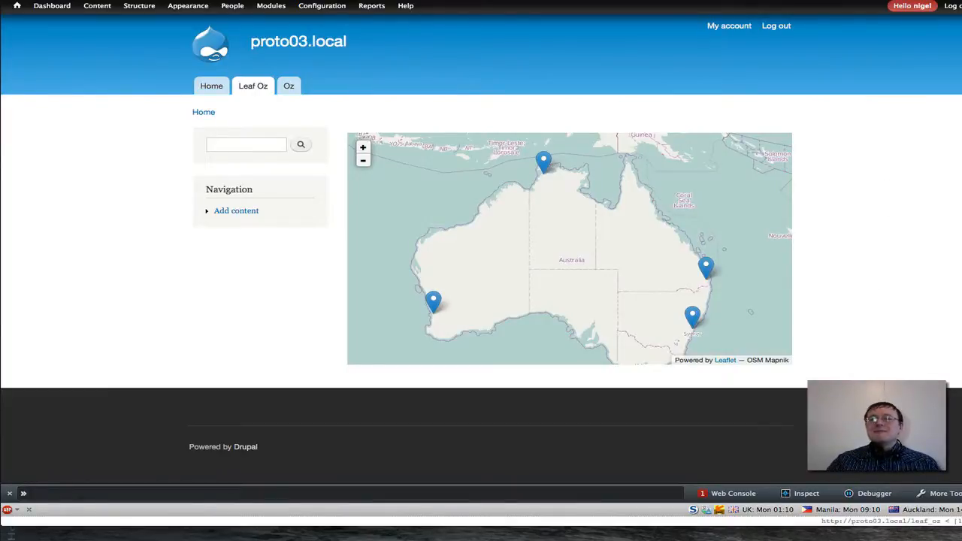
Switch to the drupalovereasy.com site and look through its openlayers tutorial list
left_click(759, 1)
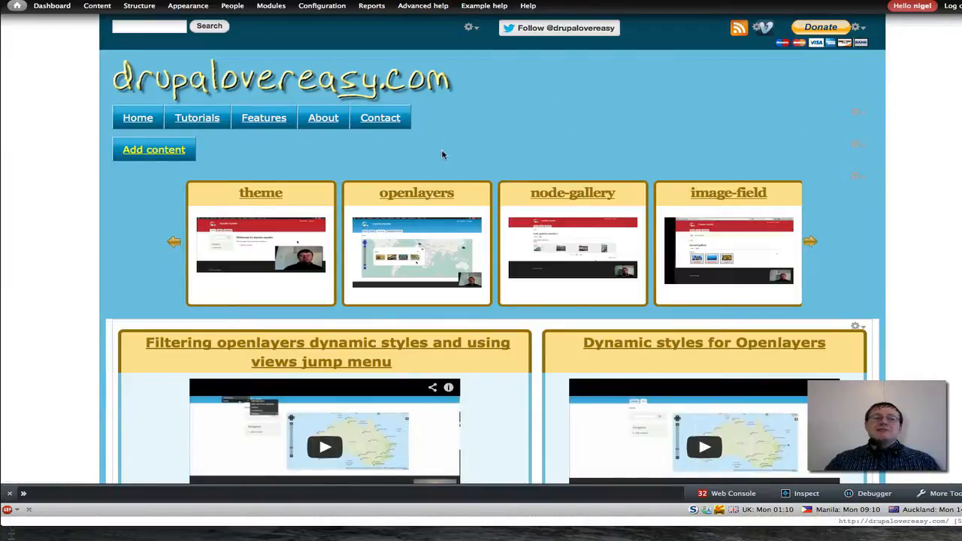
left_click(809, 243)
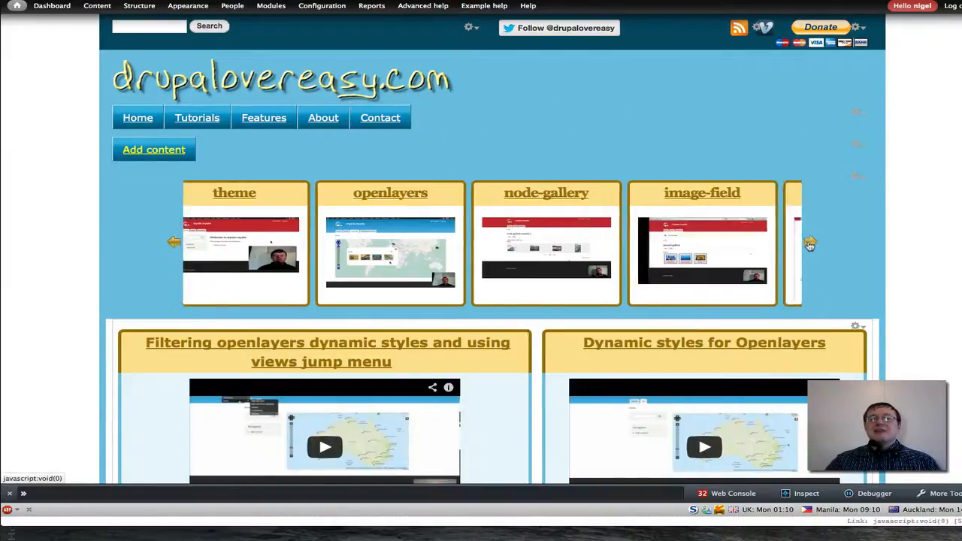
left_click(173, 243)
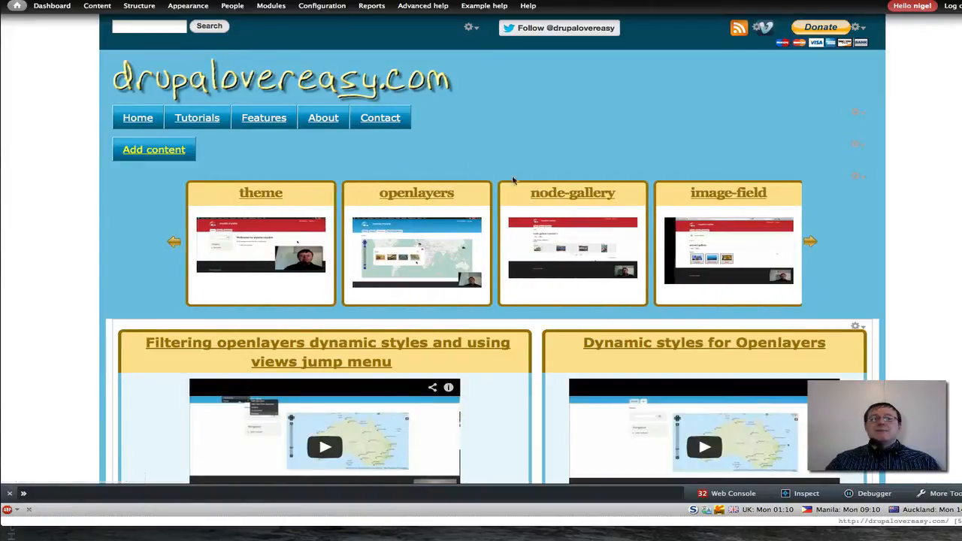
left_click(426, 195)
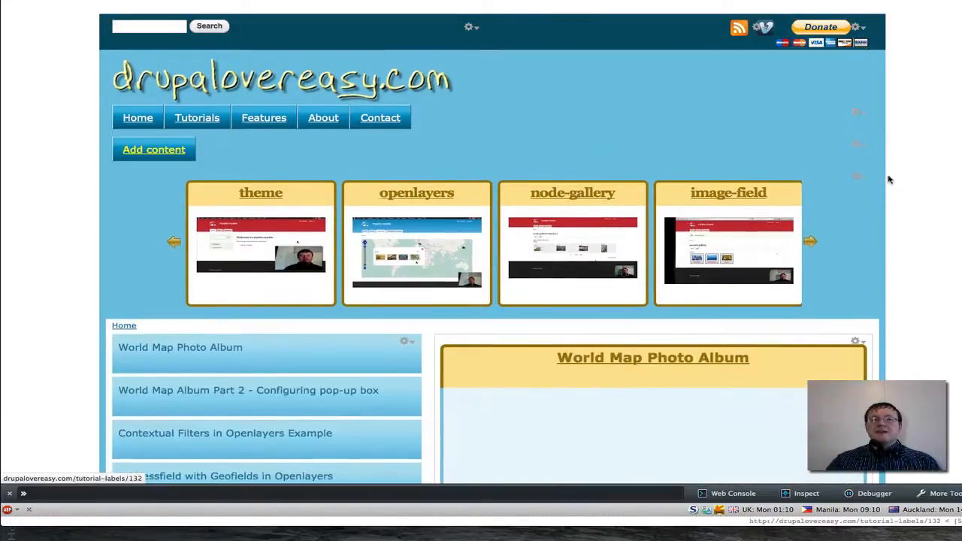
scroll(926, 216, "down", 3)
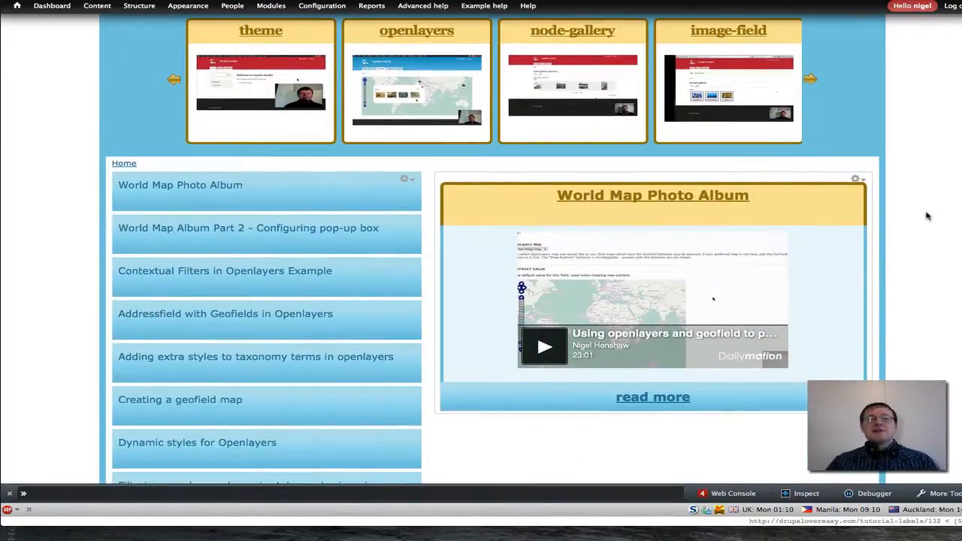
scroll(926, 217, "down", 1)
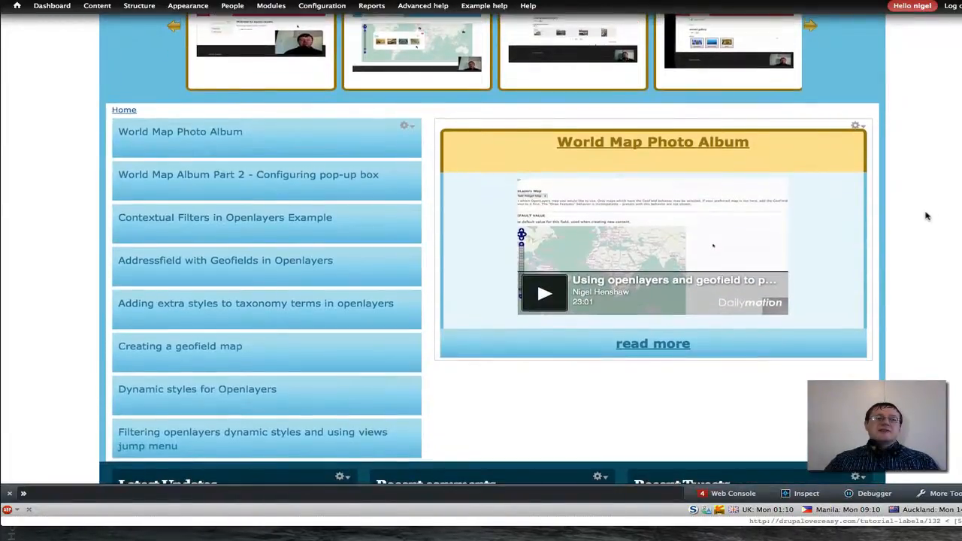